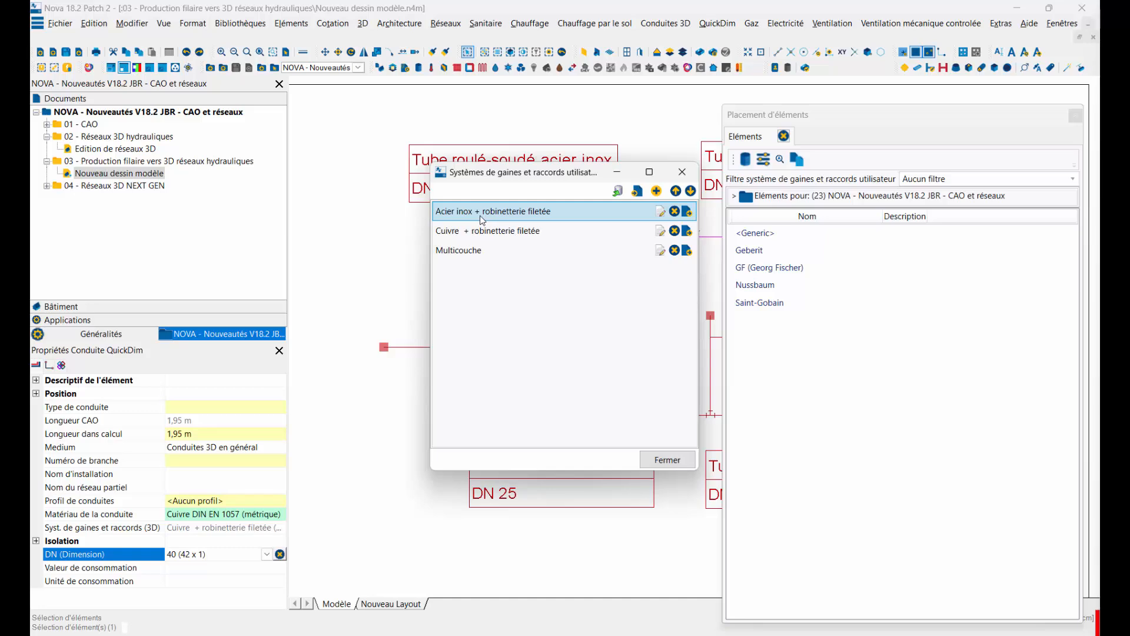
Open the user system "Acier inox + robinetterie filetée" for editing and remove "Unions entre systèmes génériques" from it
click(474, 231)
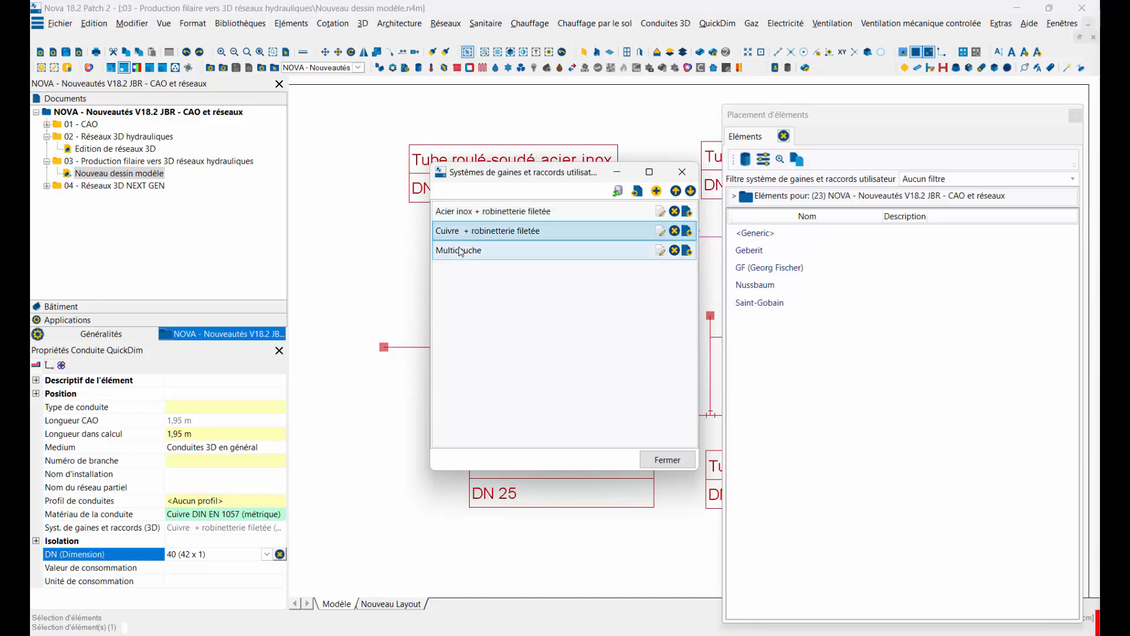
click(461, 252)
double_click(471, 213)
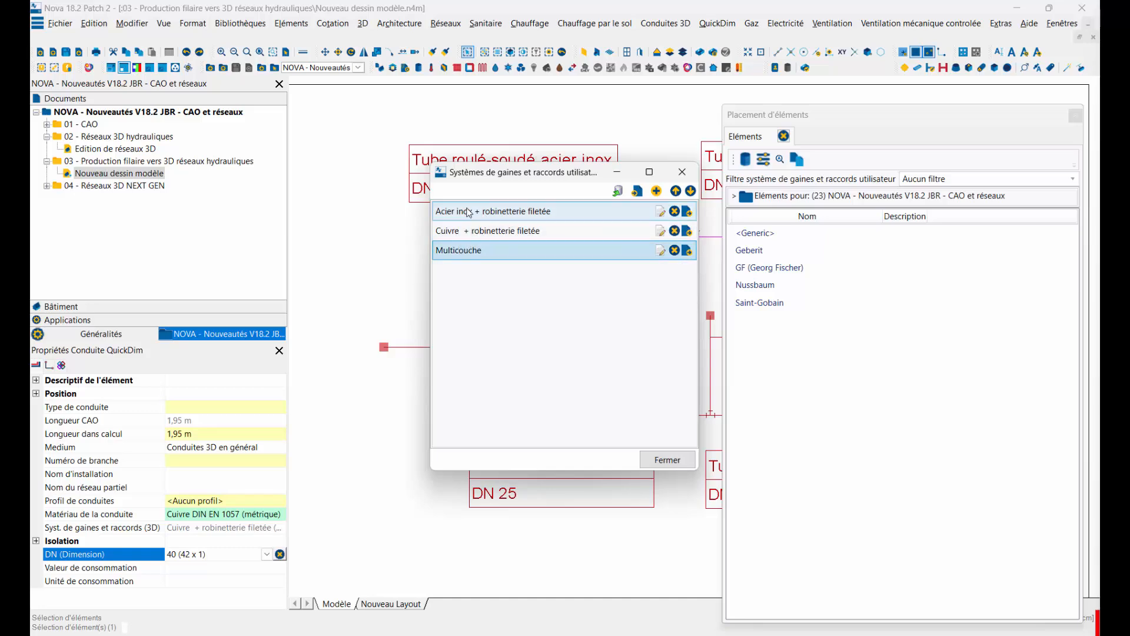
click(213, 199)
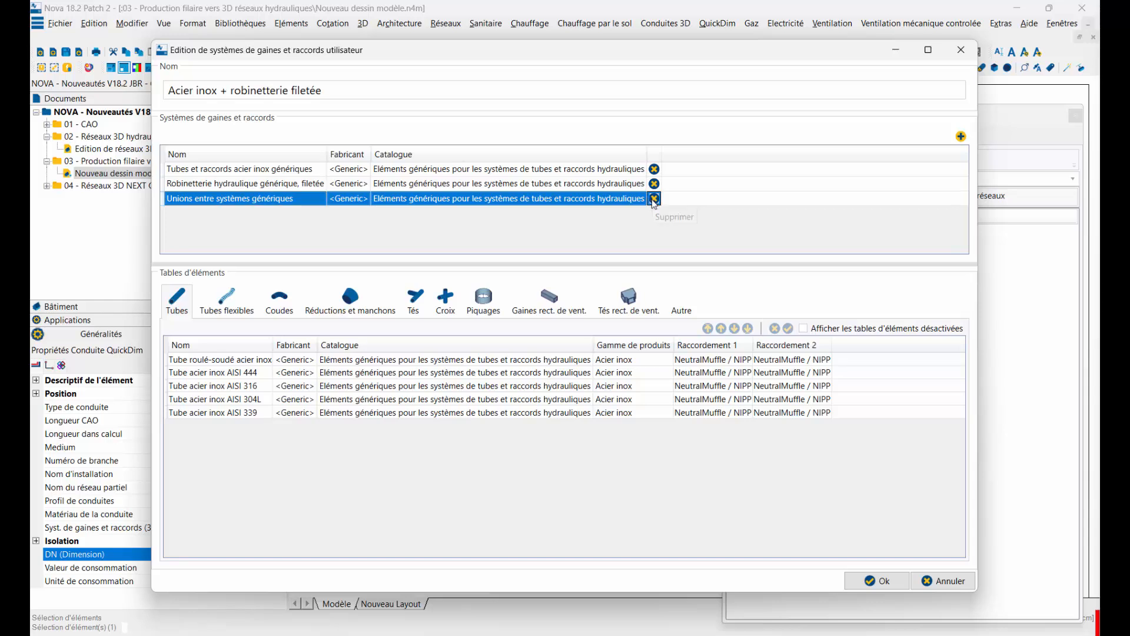
click(654, 199)
Add "Unions entre systèmes génériques" from the generic hydraulic pipe and fitting catalogue to the stainless steel user system
click(961, 136)
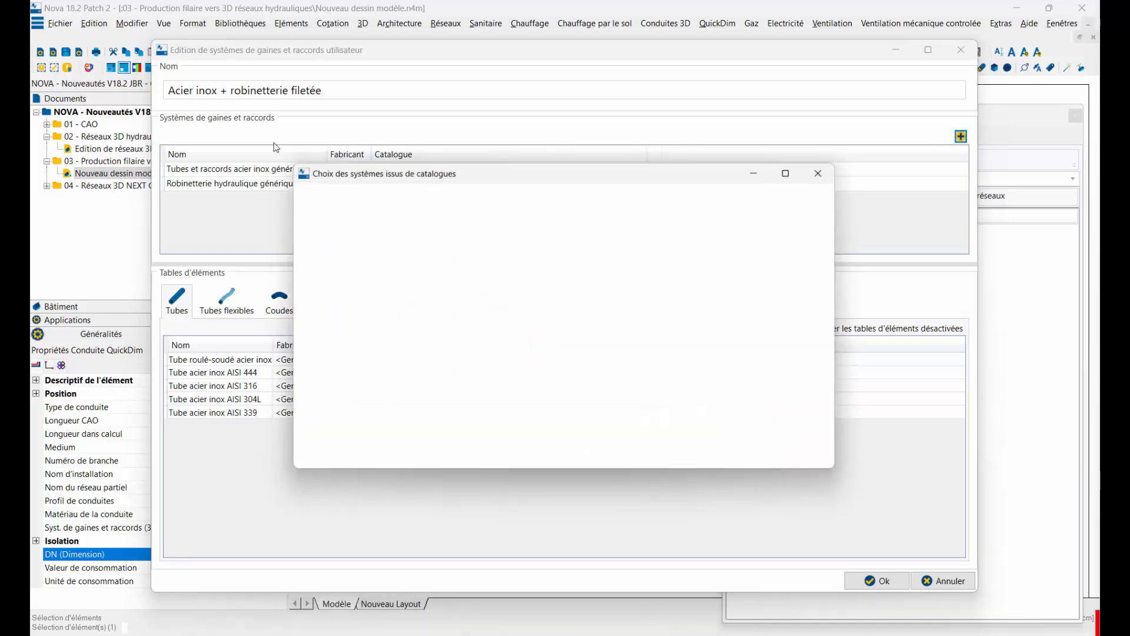
click(299, 209)
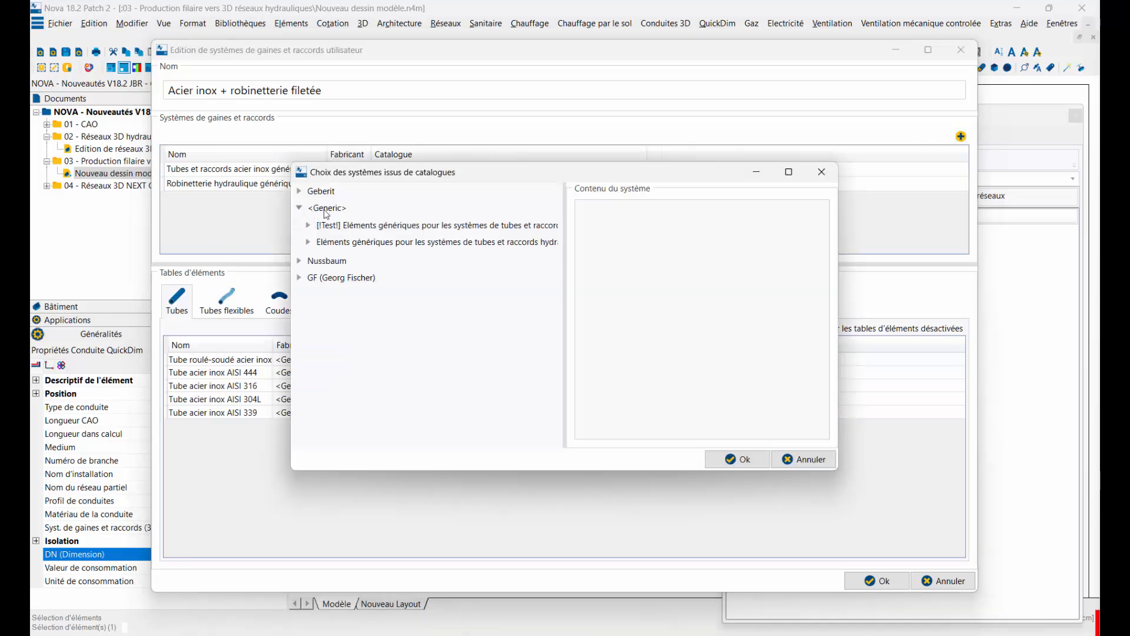
click(309, 242)
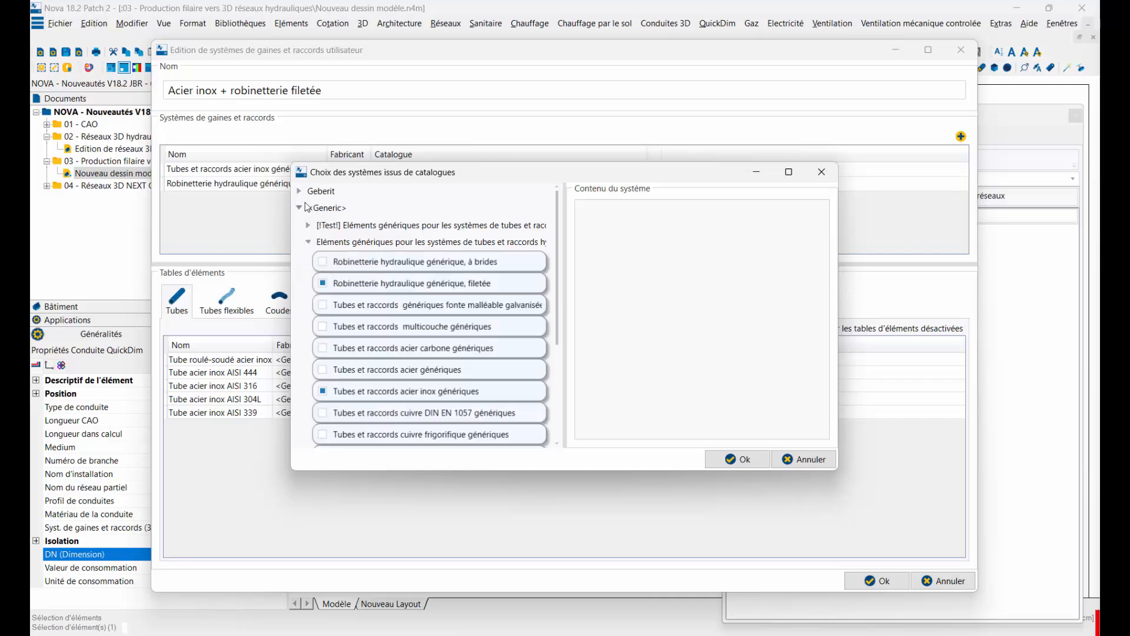
scroll(355, 339, down, 3)
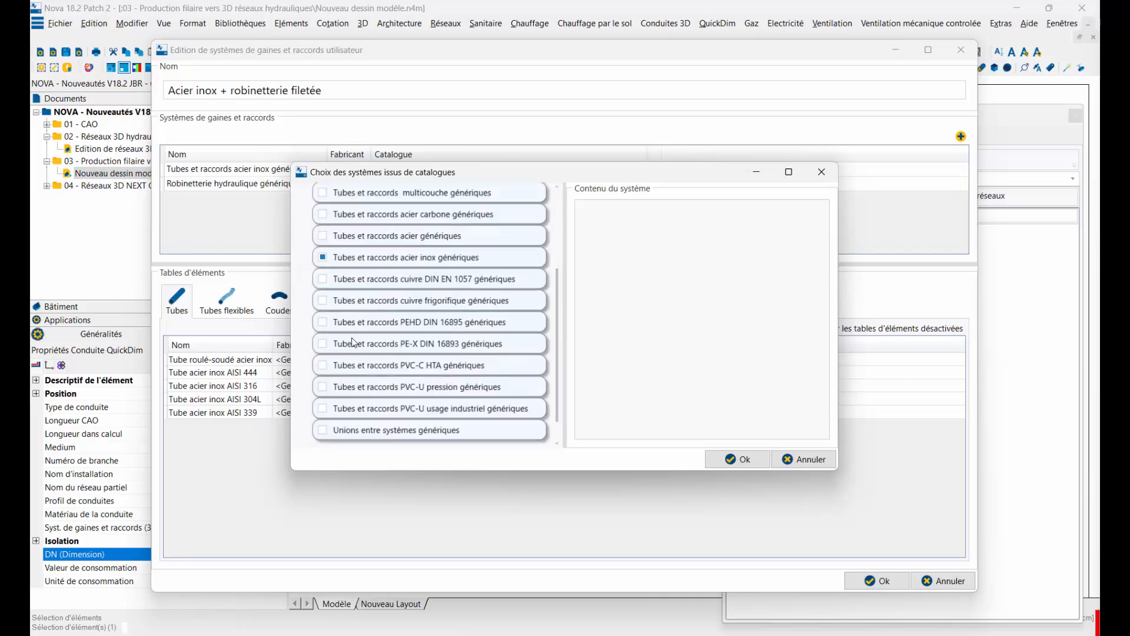
click(323, 433)
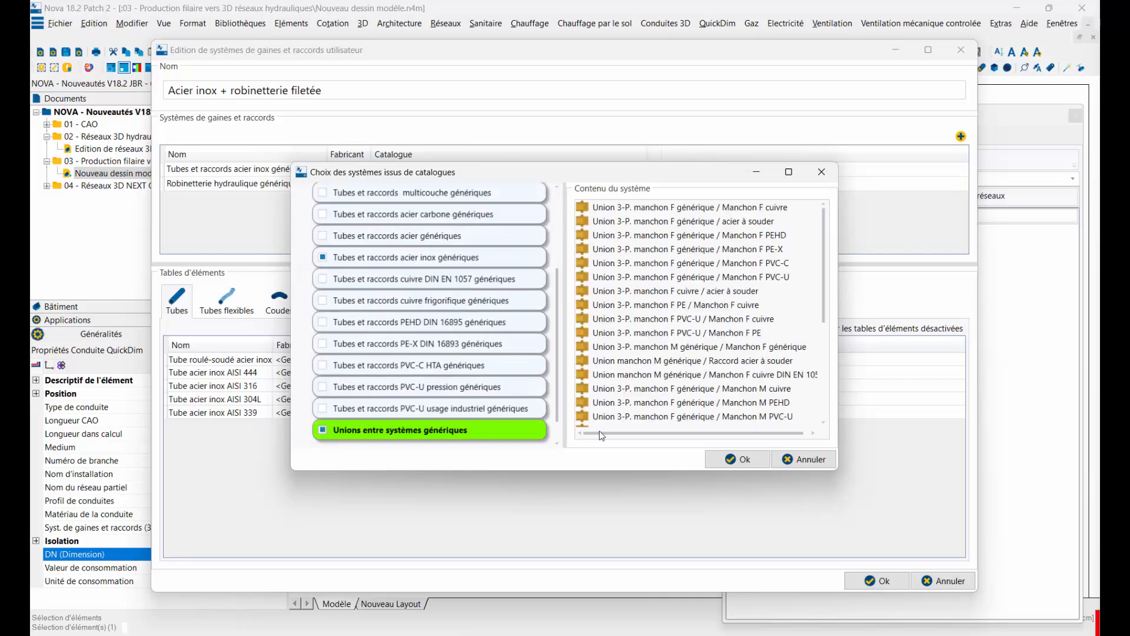
click(737, 460)
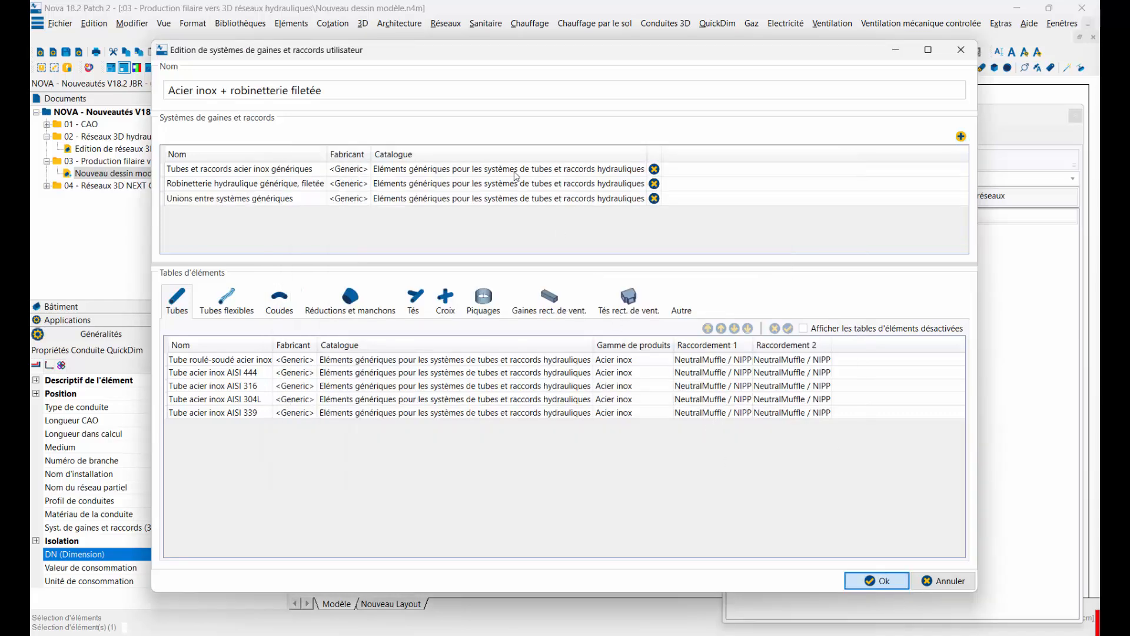
Save the edited user system, close the system list and element placement windows, and clear the selection
key(Return)
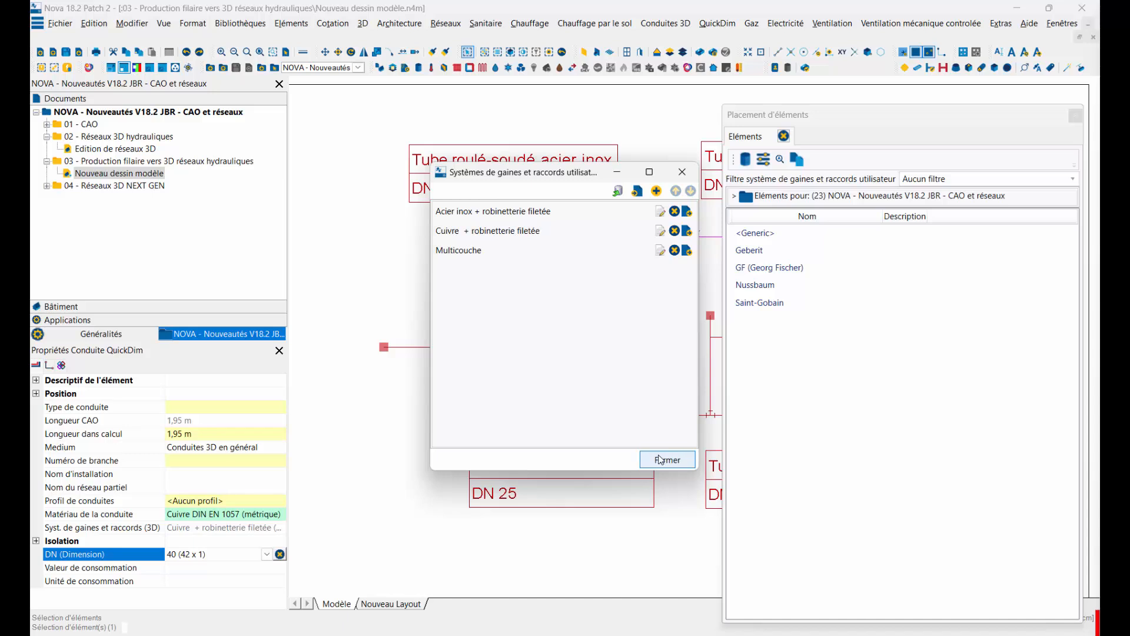
key(Return)
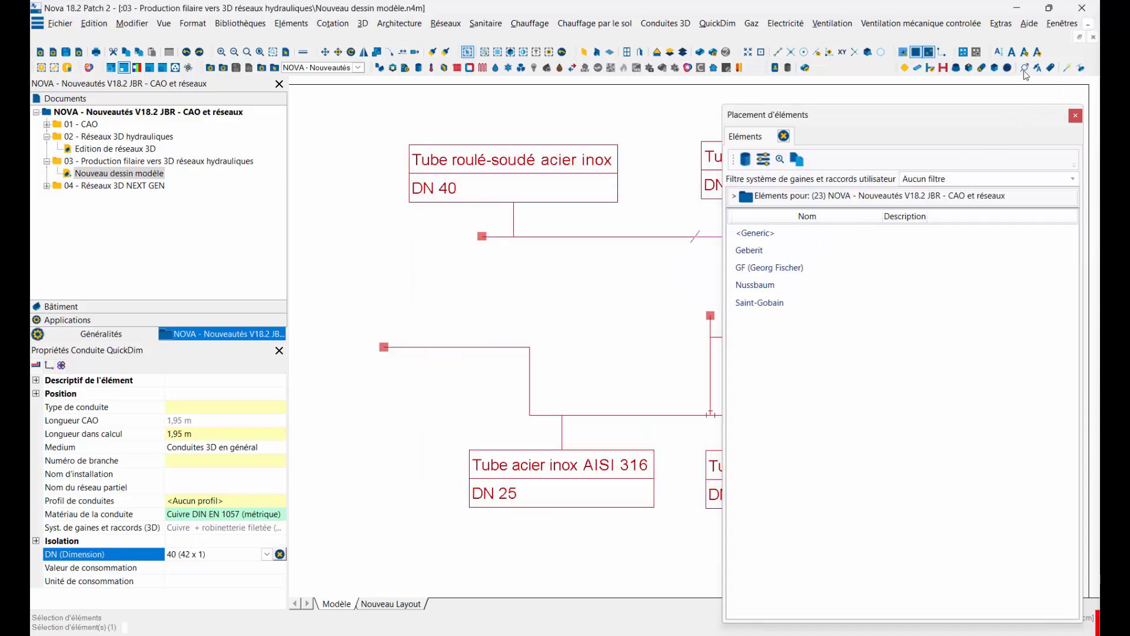
click(1075, 115)
key(Escape)
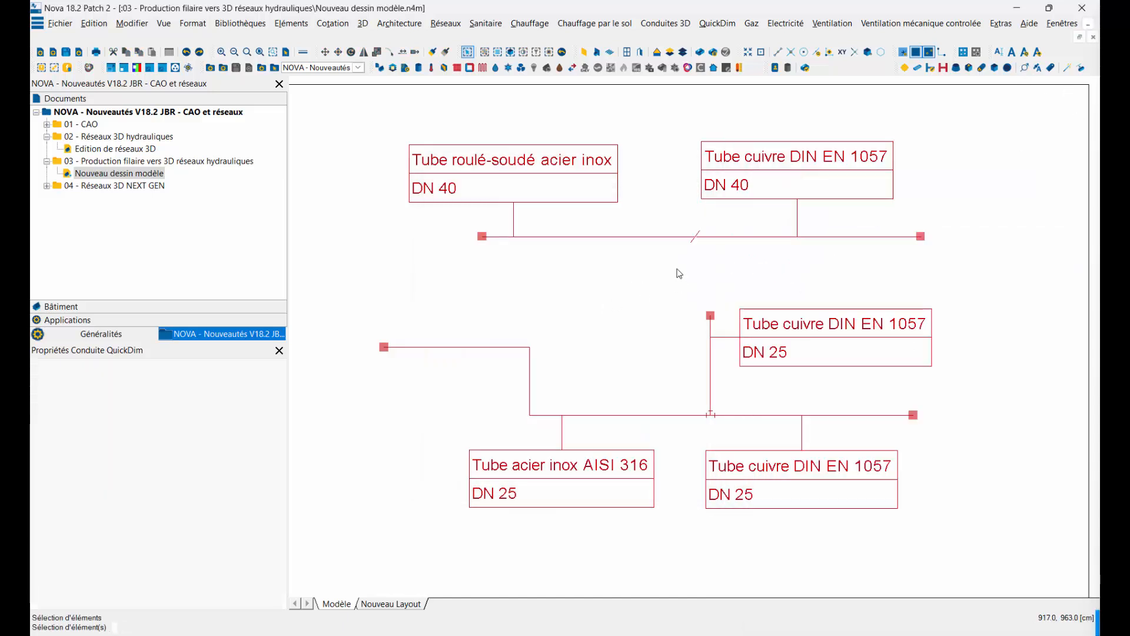
Examine the properties of the single-line DN 40 stainless steel and copper pipes and of the reduction joining them
middle_drag(676, 269, 638, 278)
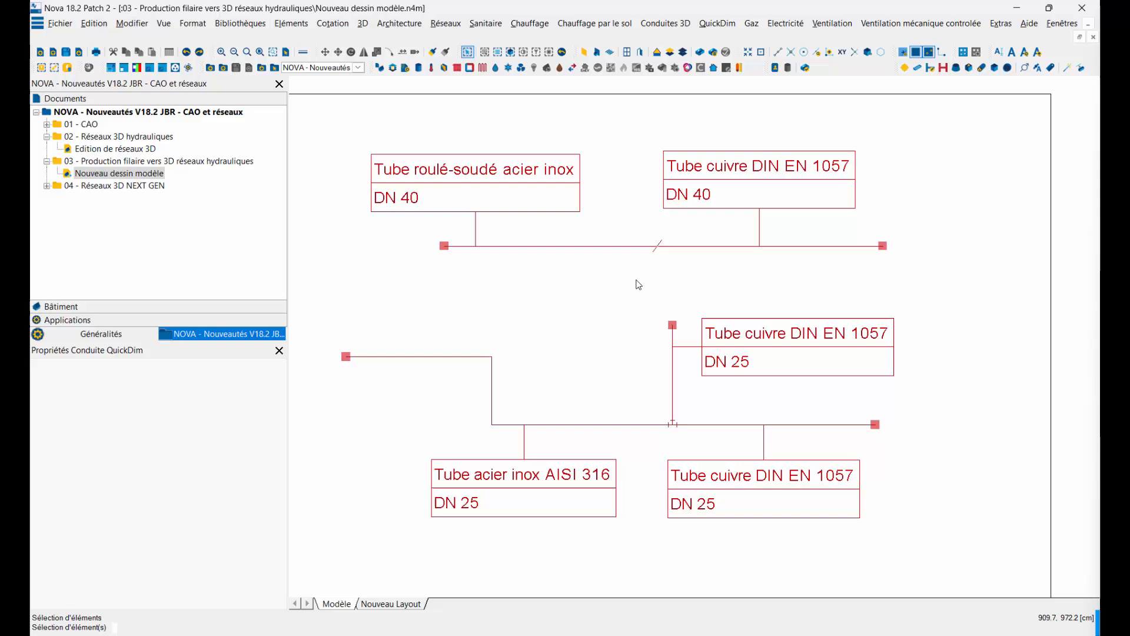
click(558, 246)
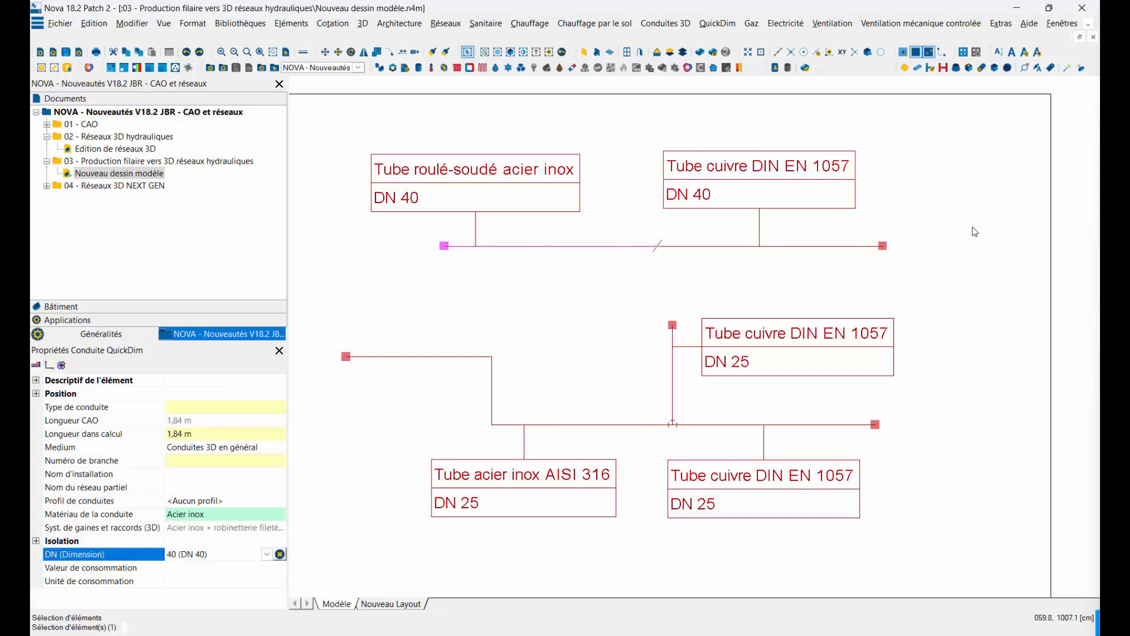
click(699, 247)
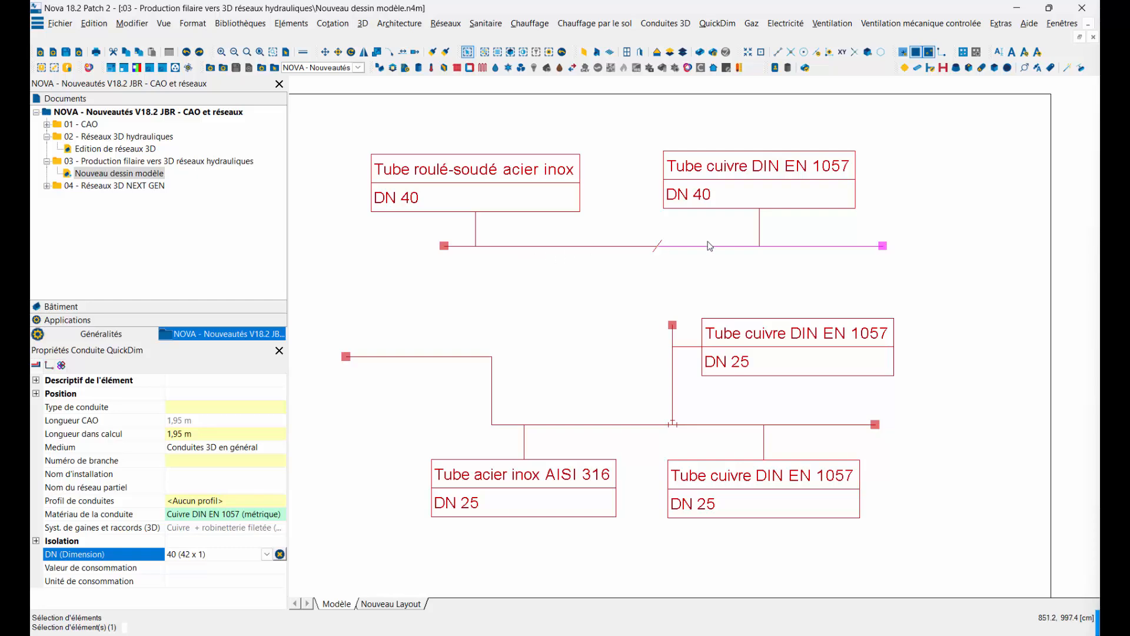
scroll(659, 247, up, 4)
scroll(662, 250, up, 2)
click(776, 180)
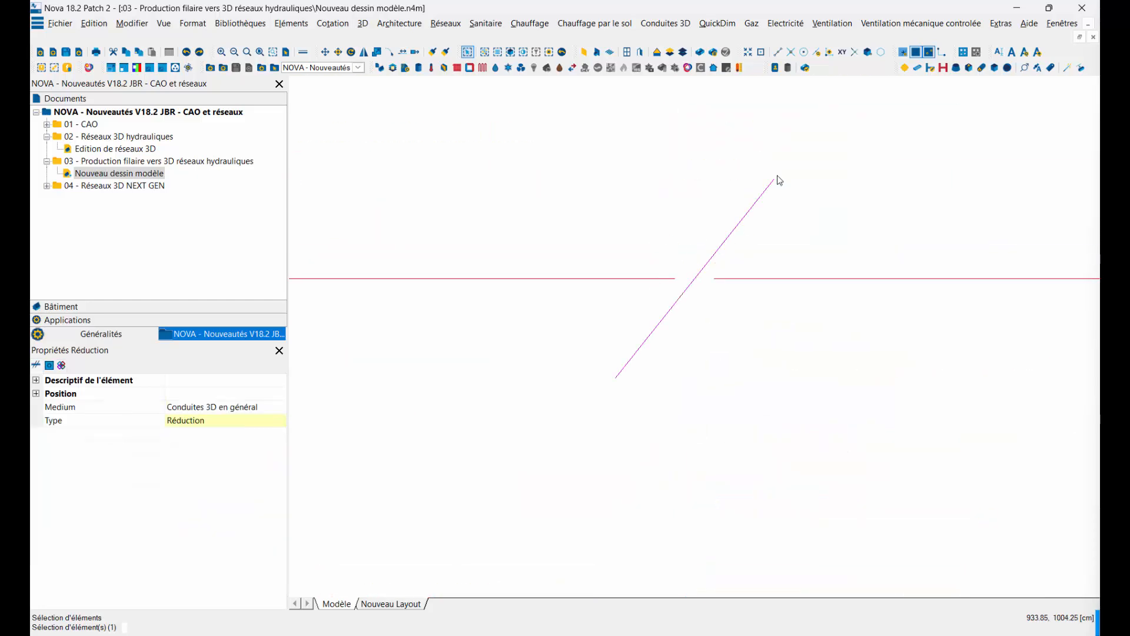
click(741, 283)
scroll(760, 263, down, 5)
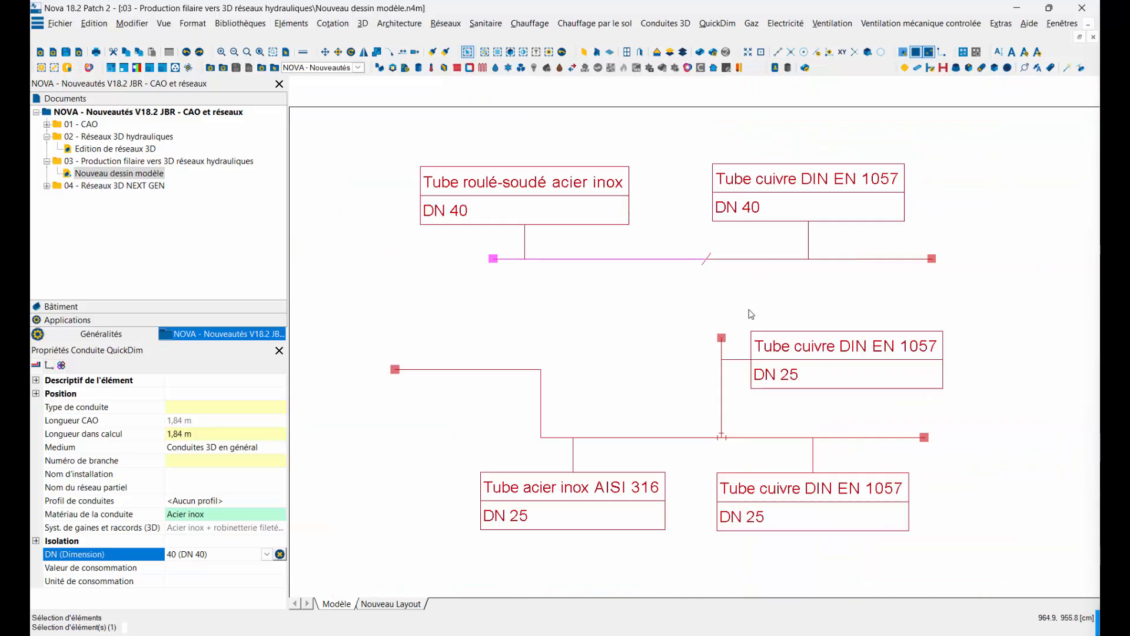
middle_drag(749, 310, 732, 318)
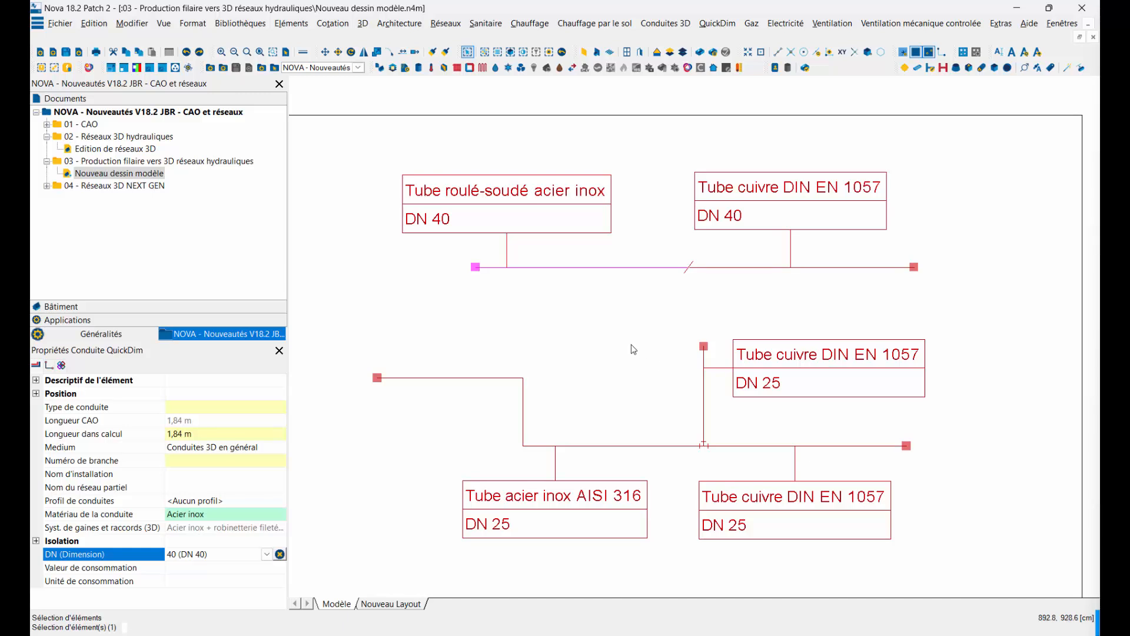
scroll(582, 300, down, 2)
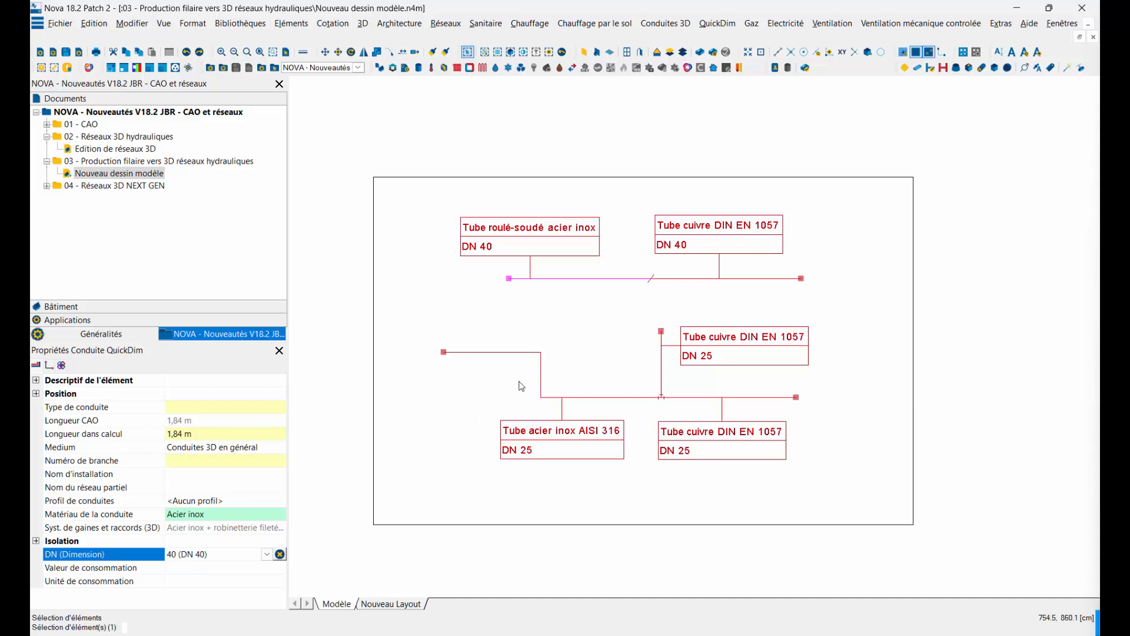
scroll(522, 385, up, 3)
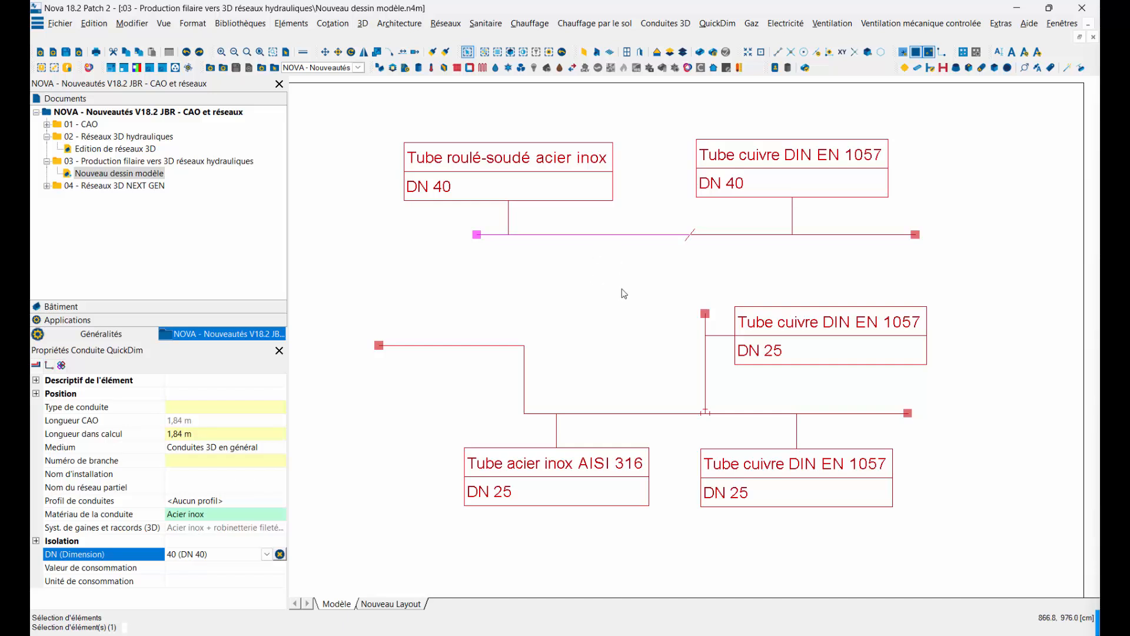
click(668, 147)
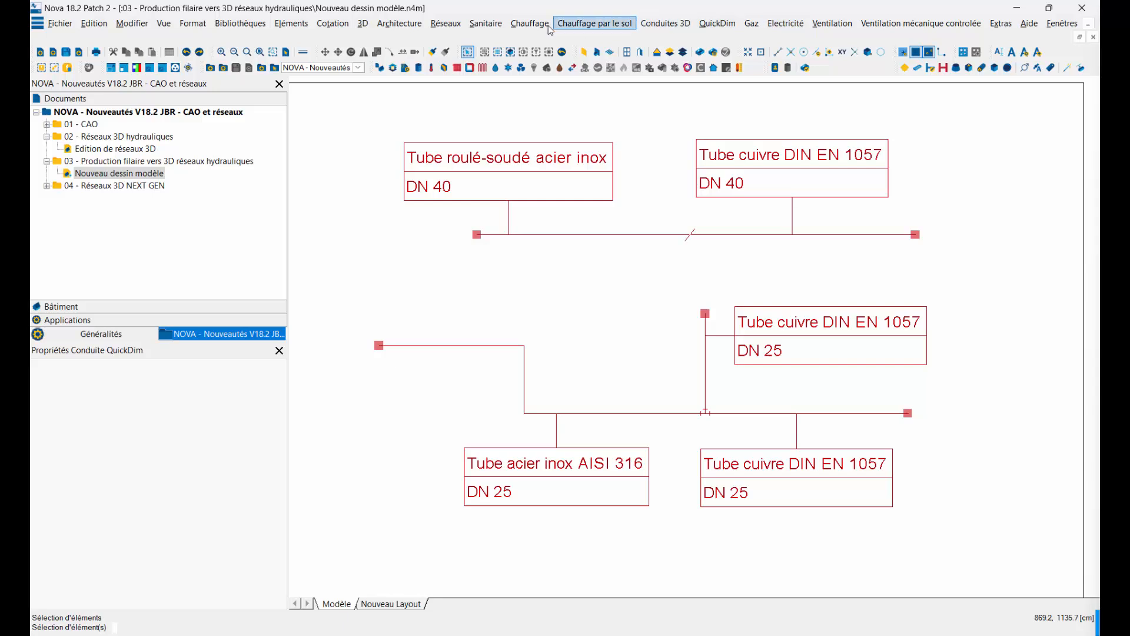
click(706, 26)
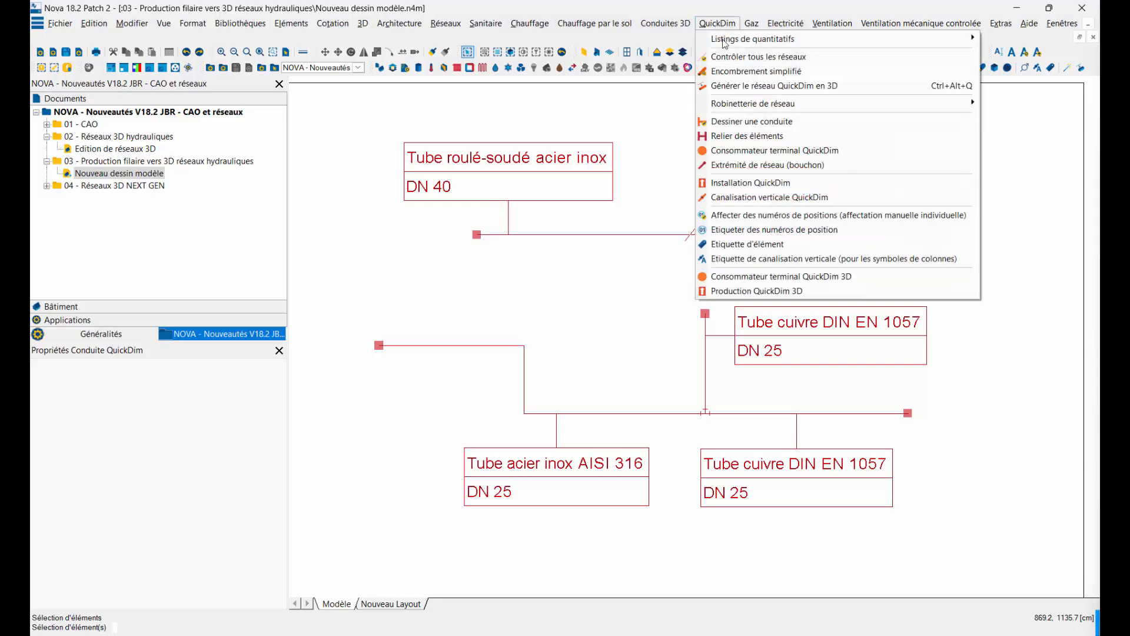
click(726, 87)
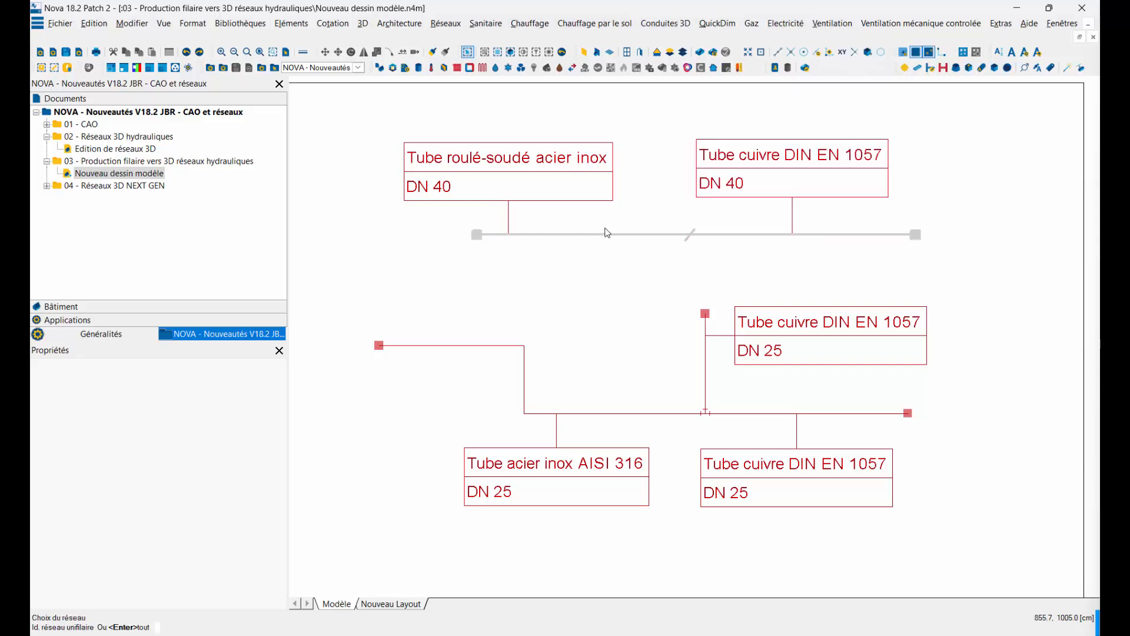
click(607, 232)
click(553, 305)
click(587, 416)
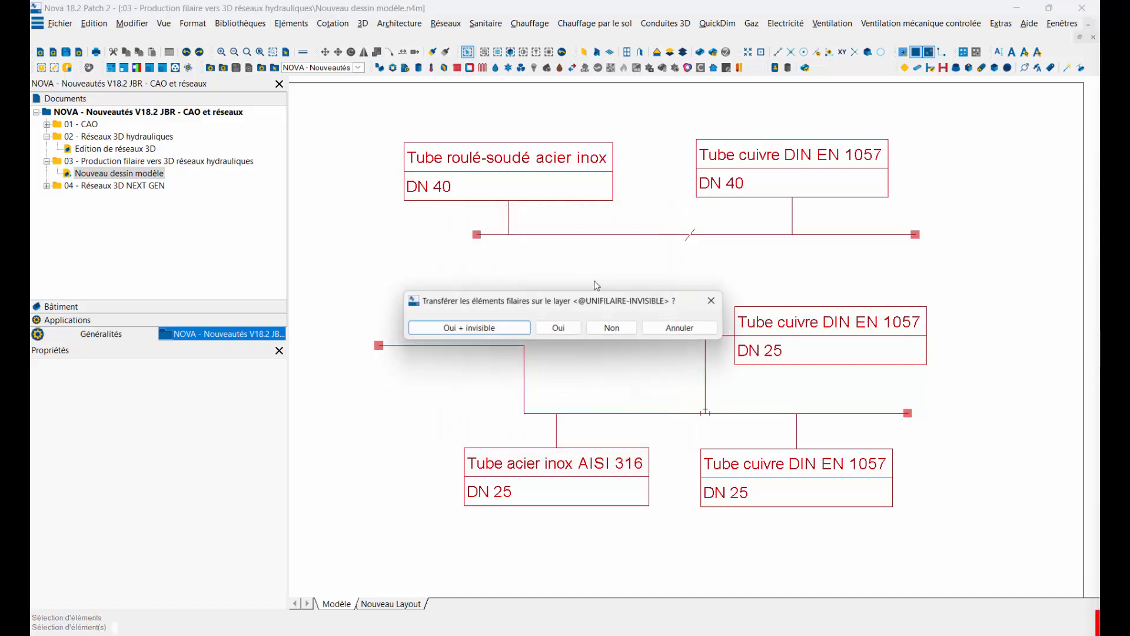
click(612, 328)
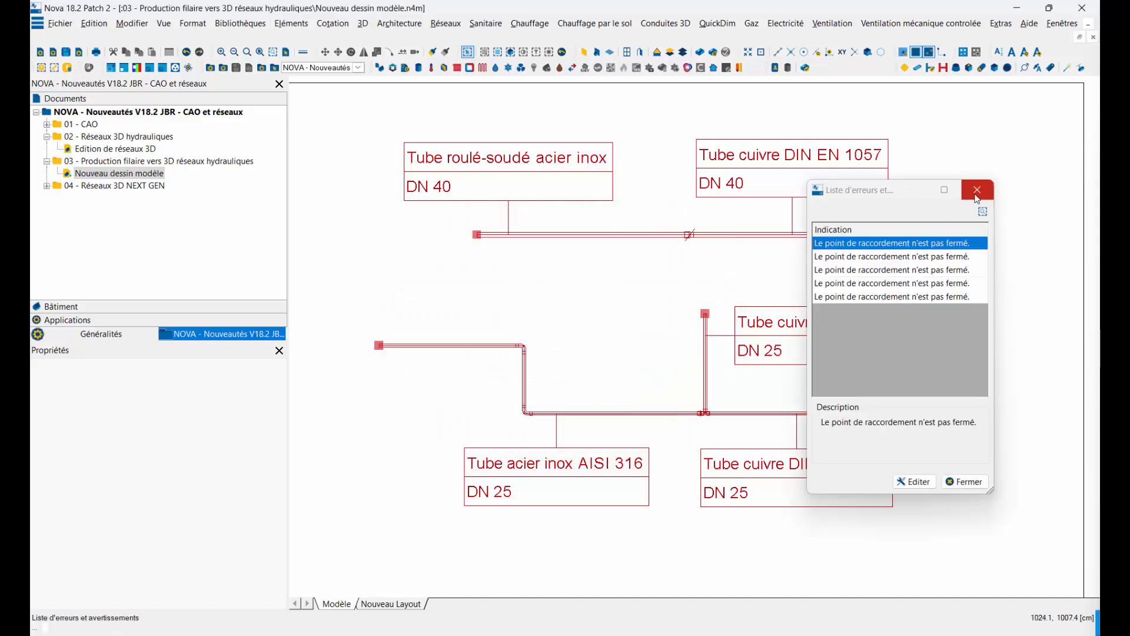
click(977, 190)
Examine the generated union between the DN 40 stainless steel and copper pipes, along with the copper pipe's properties
scroll(689, 235, up, 10)
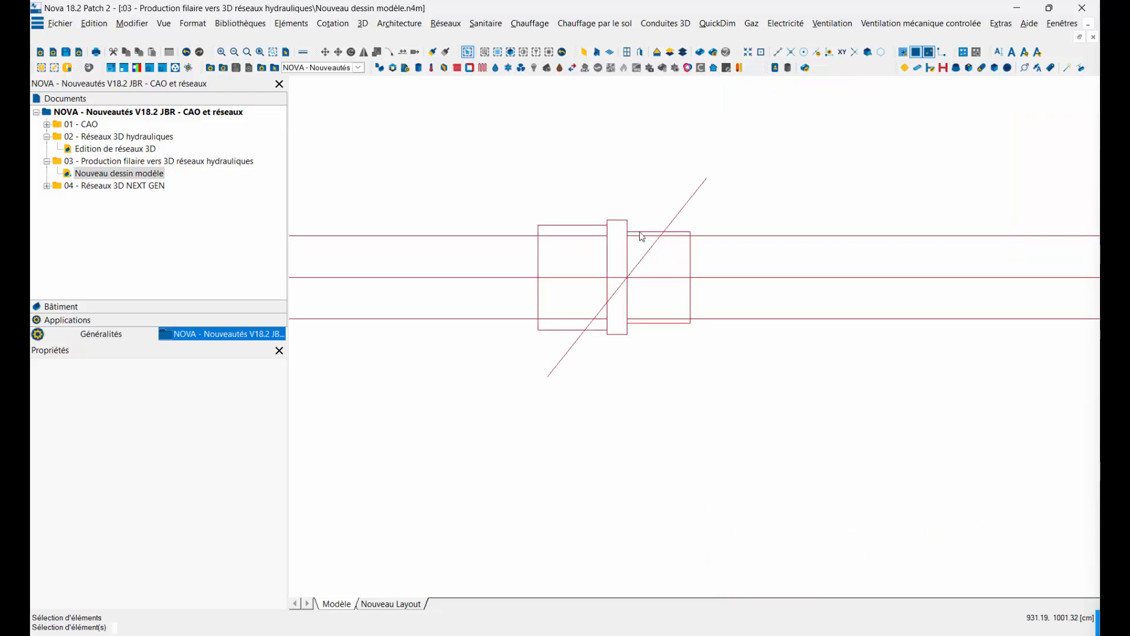
click(623, 225)
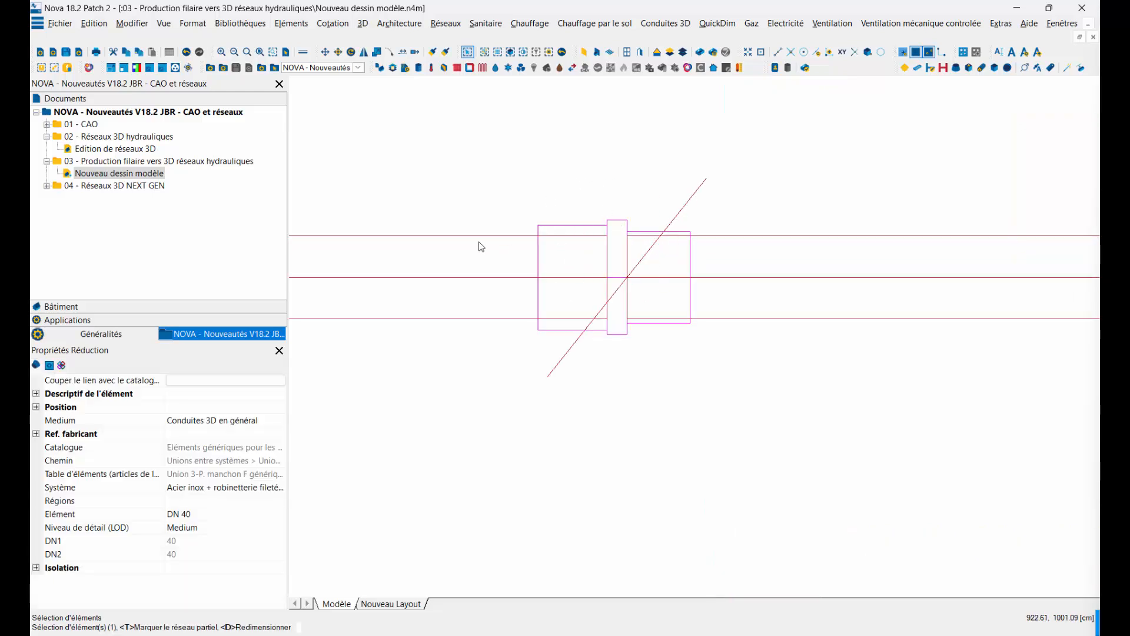
click(714, 238)
scroll(715, 250, down, 5)
scroll(713, 251, down, 3)
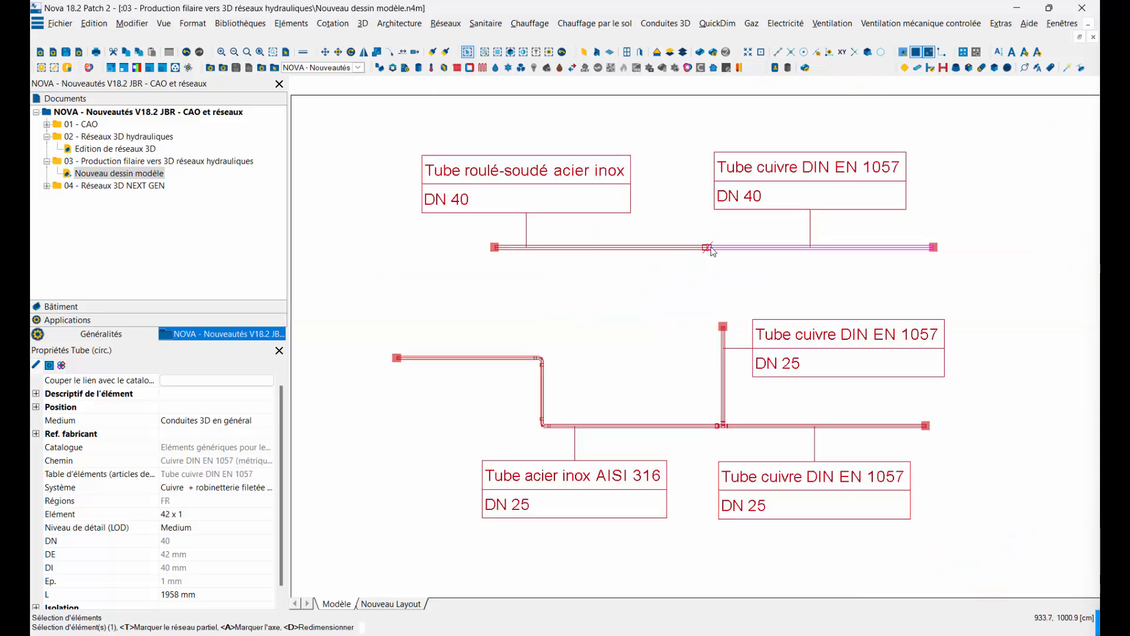
Examine the generated tee on the DN 25 network and its properties
middle_drag(730, 499, 619, 461)
scroll(612, 387, up, 10)
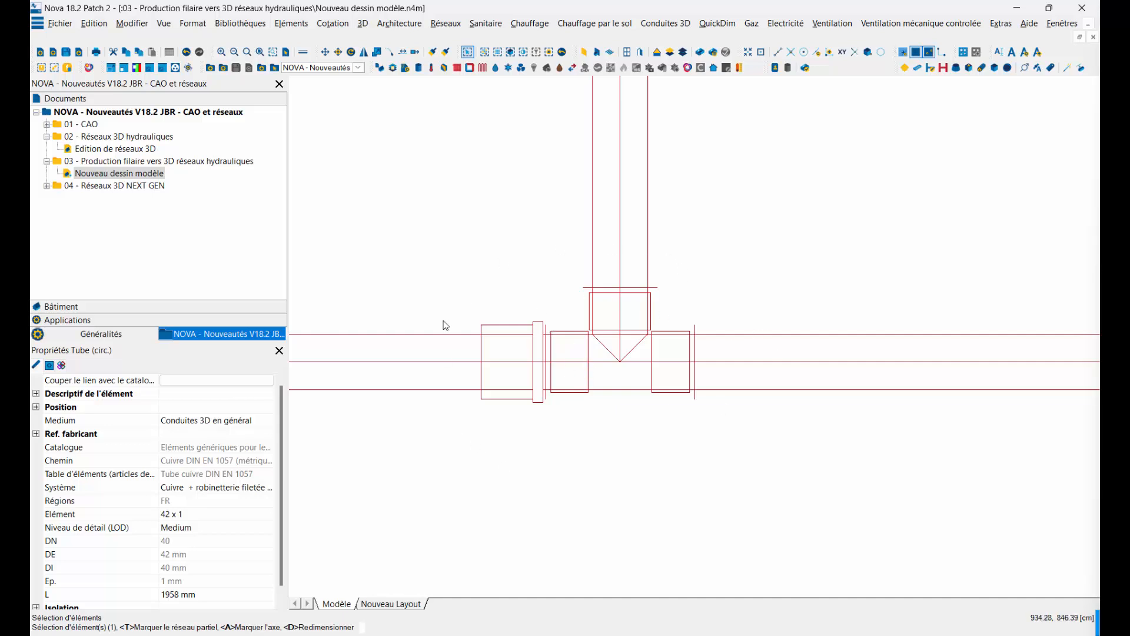
scroll(585, 324, down, 5)
scroll(590, 315, up, 4)
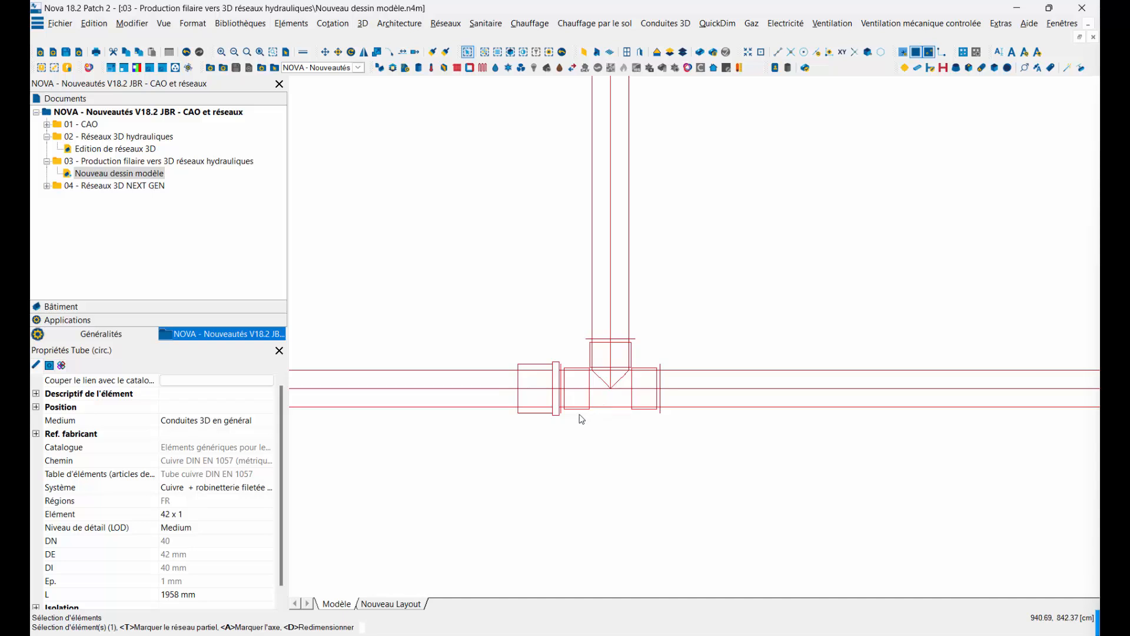
click(583, 412)
scroll(584, 406, down, 3)
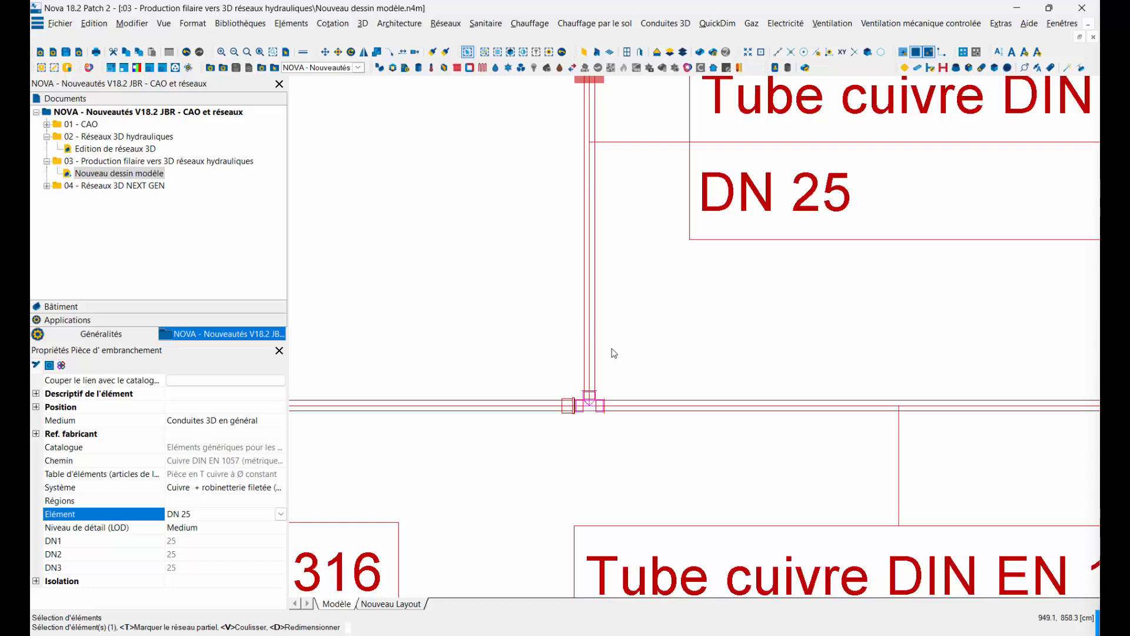
scroll(611, 351, down, 3)
middle_drag(458, 430, 548, 418)
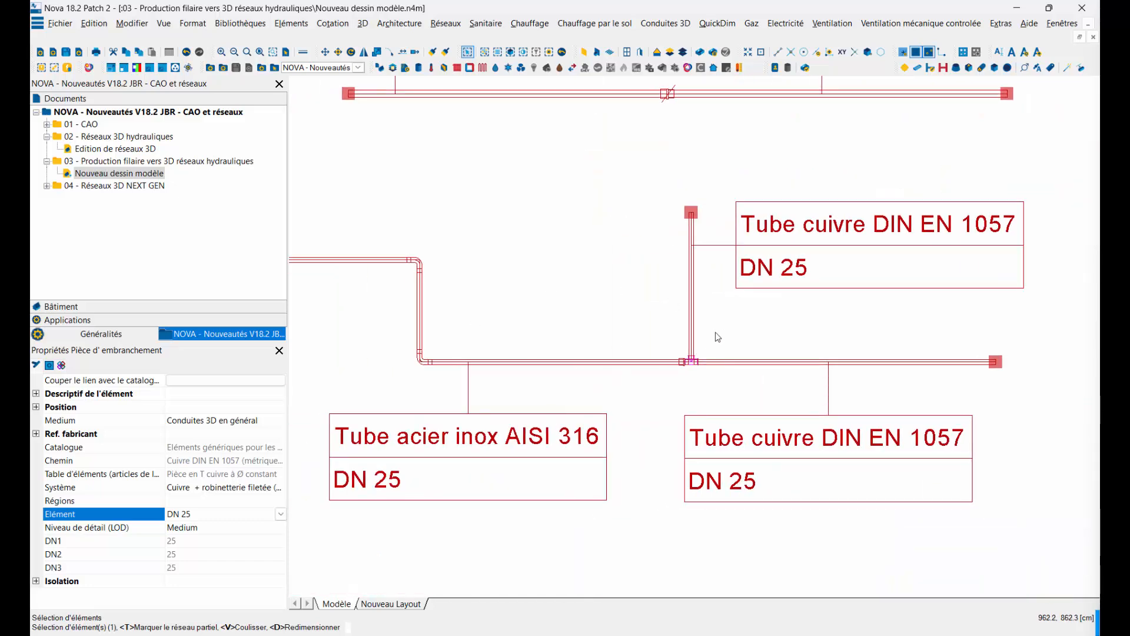
Examine the DN 25 copper pipe and the union linking the stainless steel pipe to the tee, with their properties
click(693, 333)
click(724, 361)
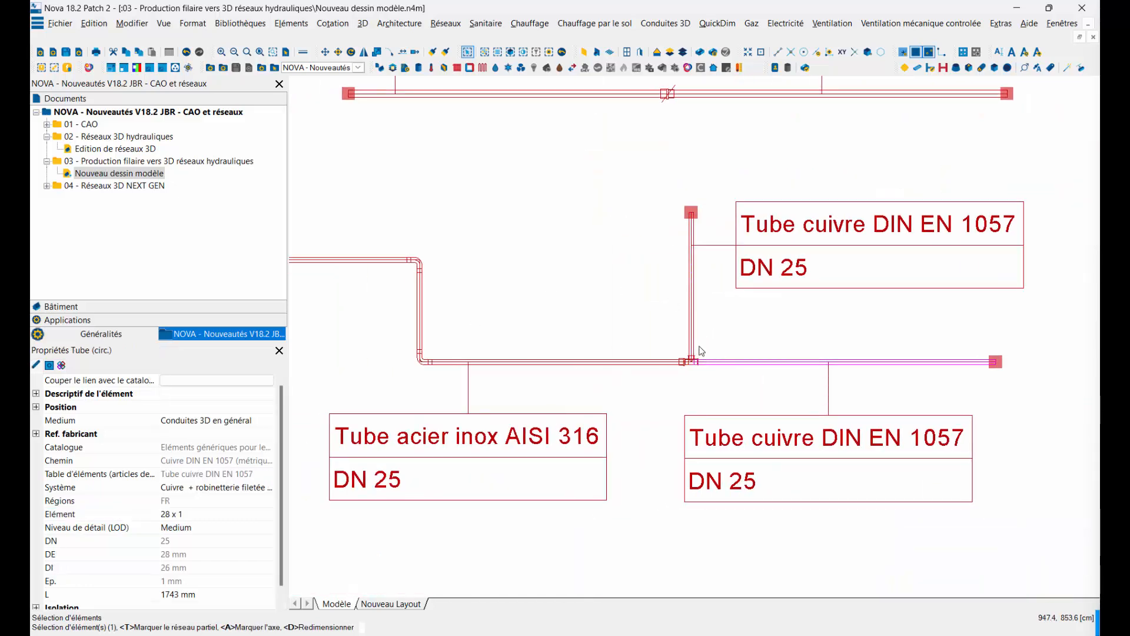
scroll(696, 352, up, 6)
click(635, 459)
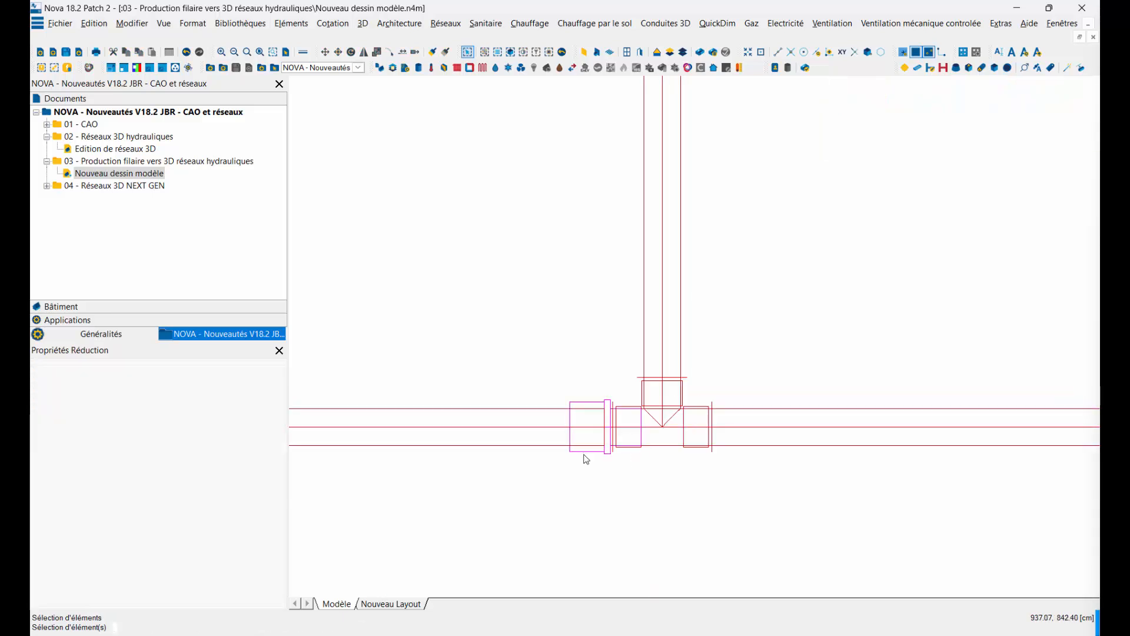
click(586, 452)
scroll(597, 443, up, 6)
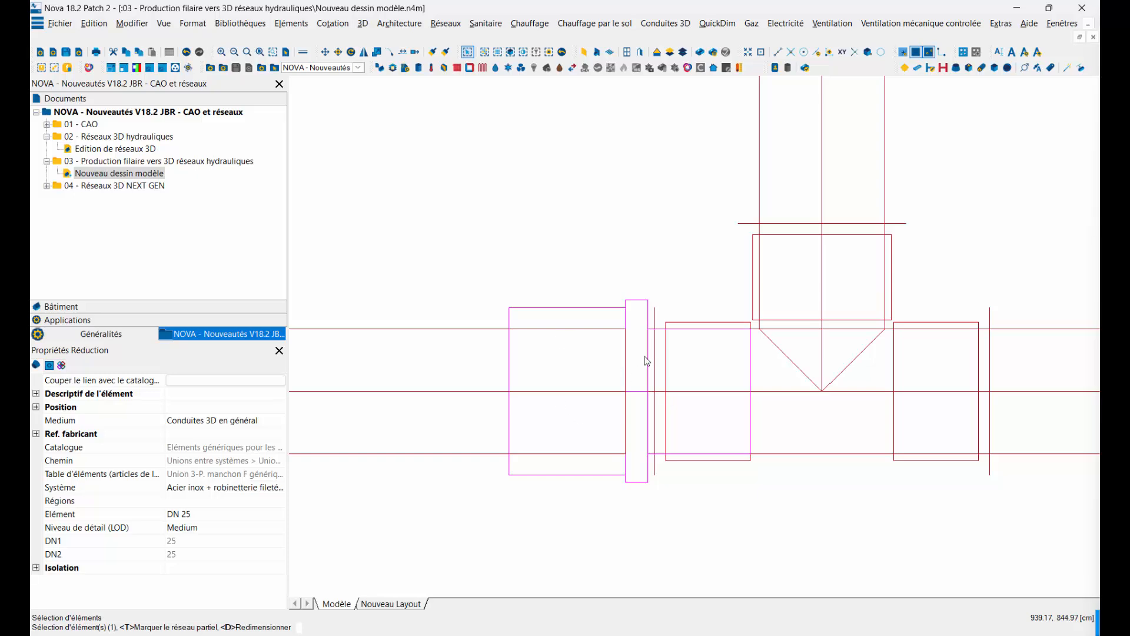
Delete all elements produced by the last 3D generation, starting from the DN 25 stainless steel pipe
scroll(648, 356, down, 10)
click(569, 335)
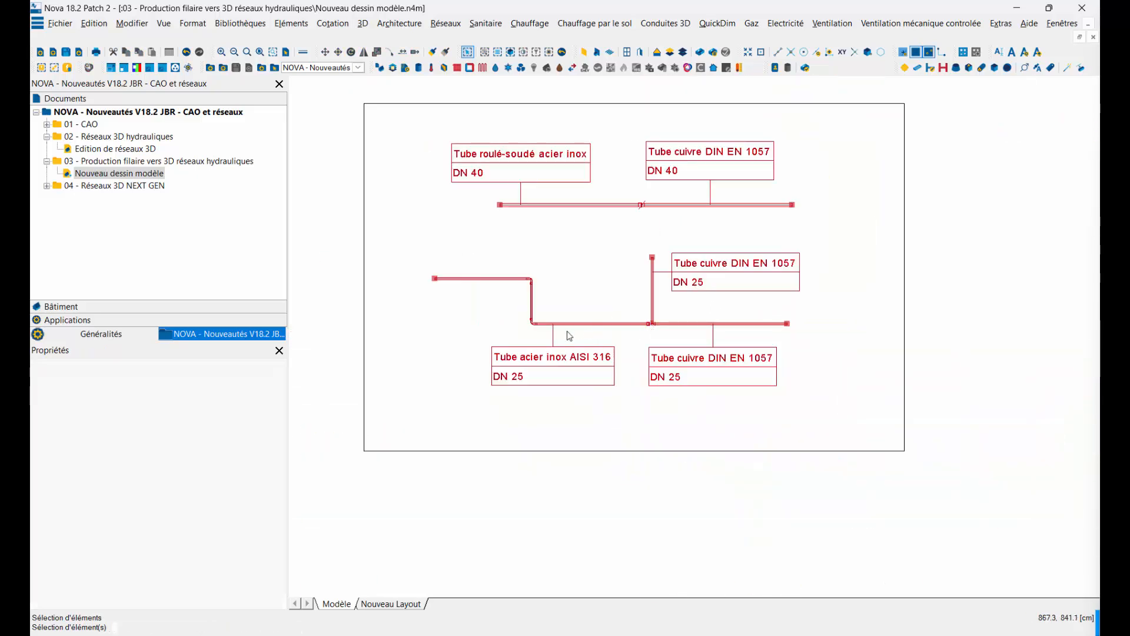
right_click(572, 327)
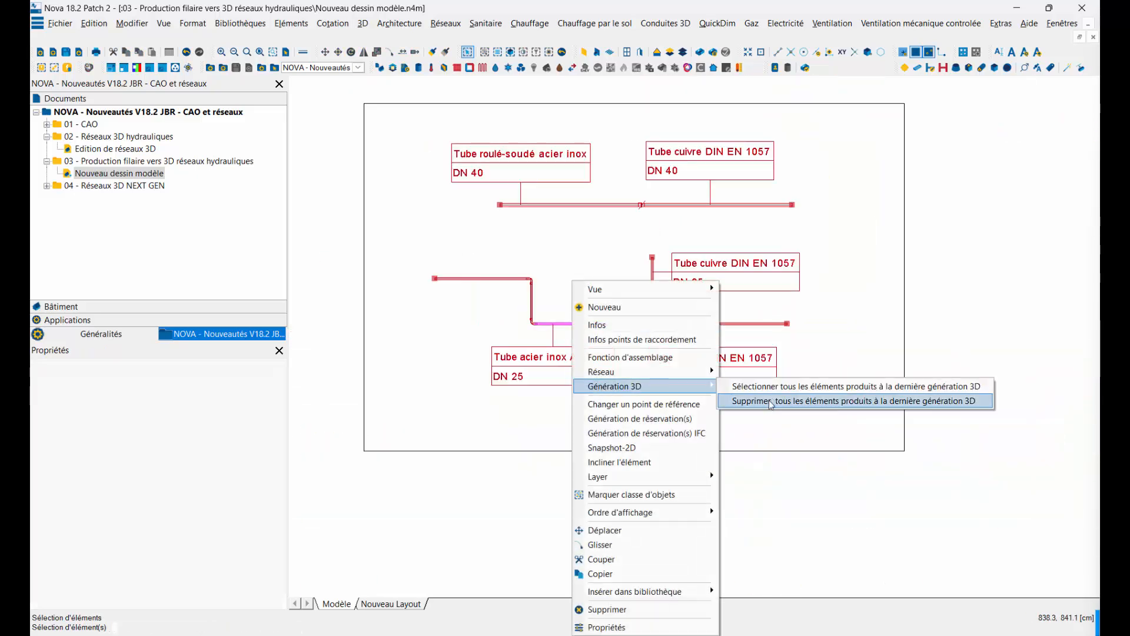
click(755, 403)
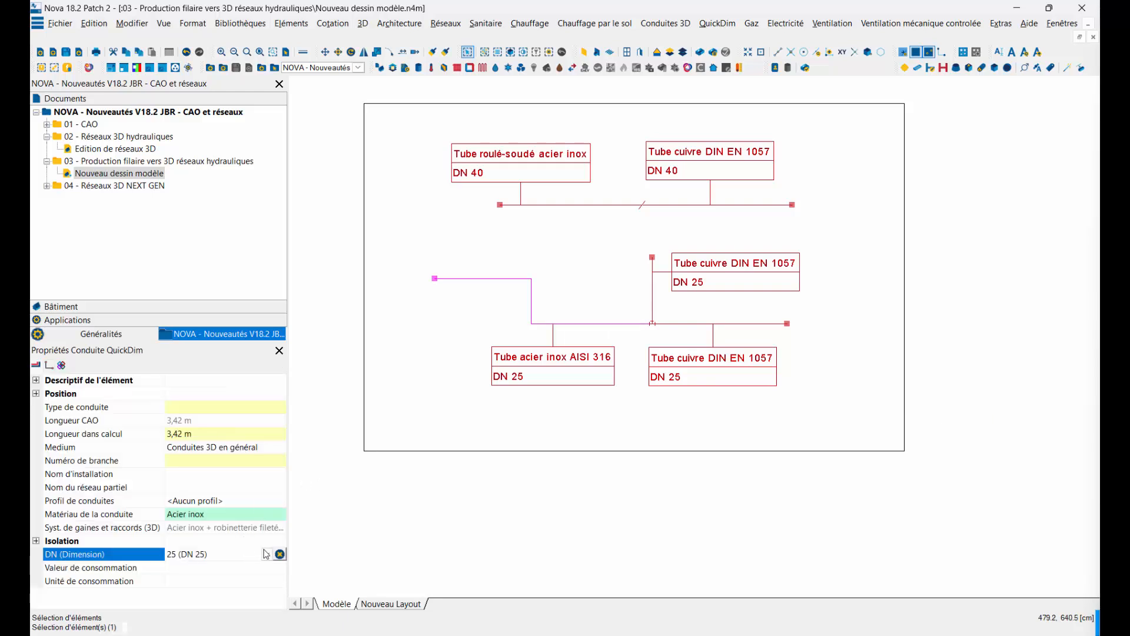
Set the dimension of the AISI 316 stainless steel single-line pipe to DN 32
click(267, 553)
click(190, 629)
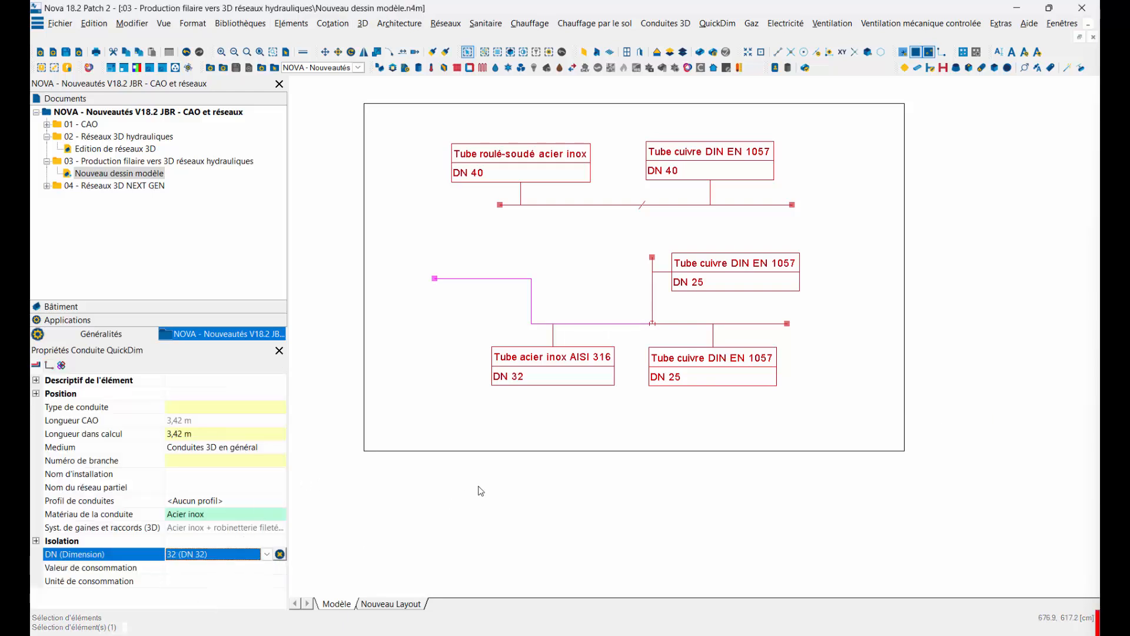
click(561, 421)
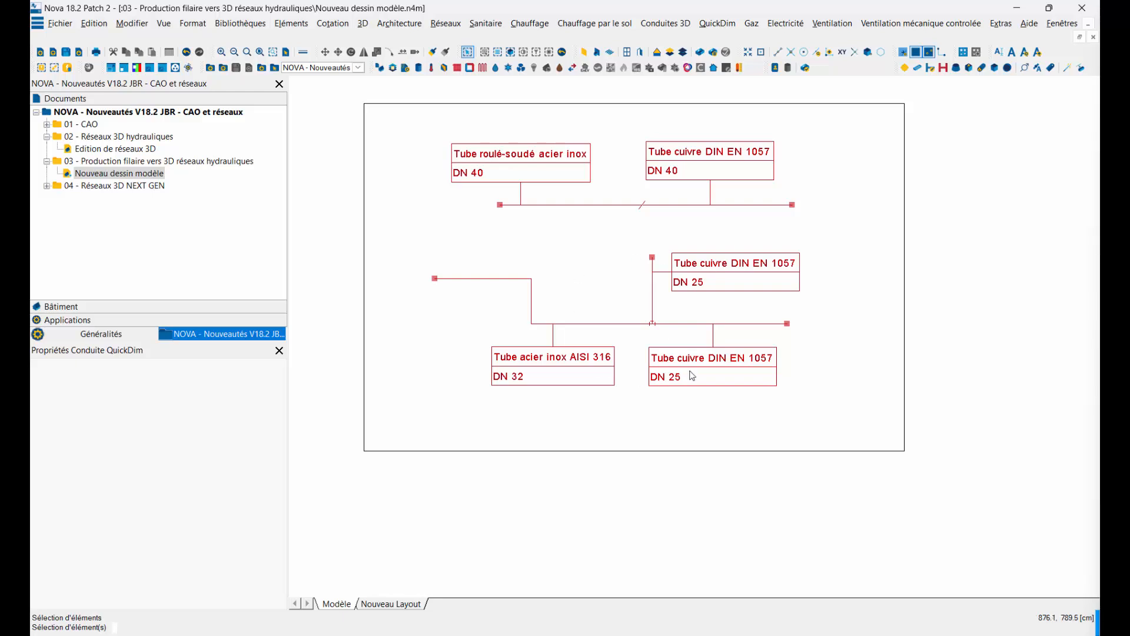
Generate the QuickDim network in 3D from the single-line network with the tee, using Nouveau dessin modèle as the target drawing
middle_drag(590, 322, 589, 349)
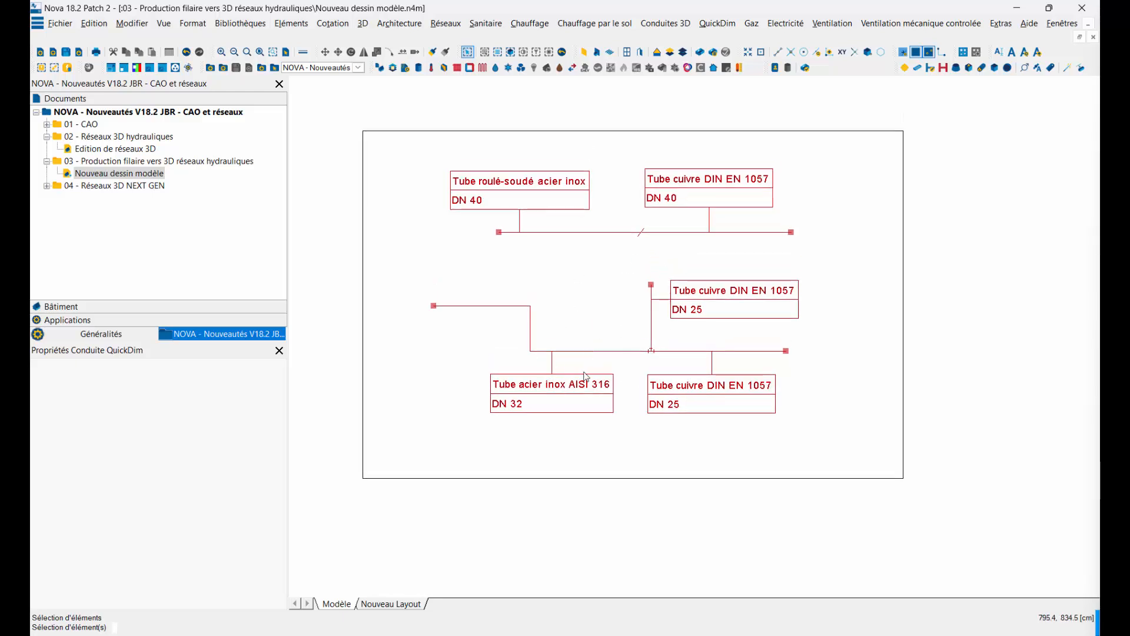
scroll(648, 370, up, 3)
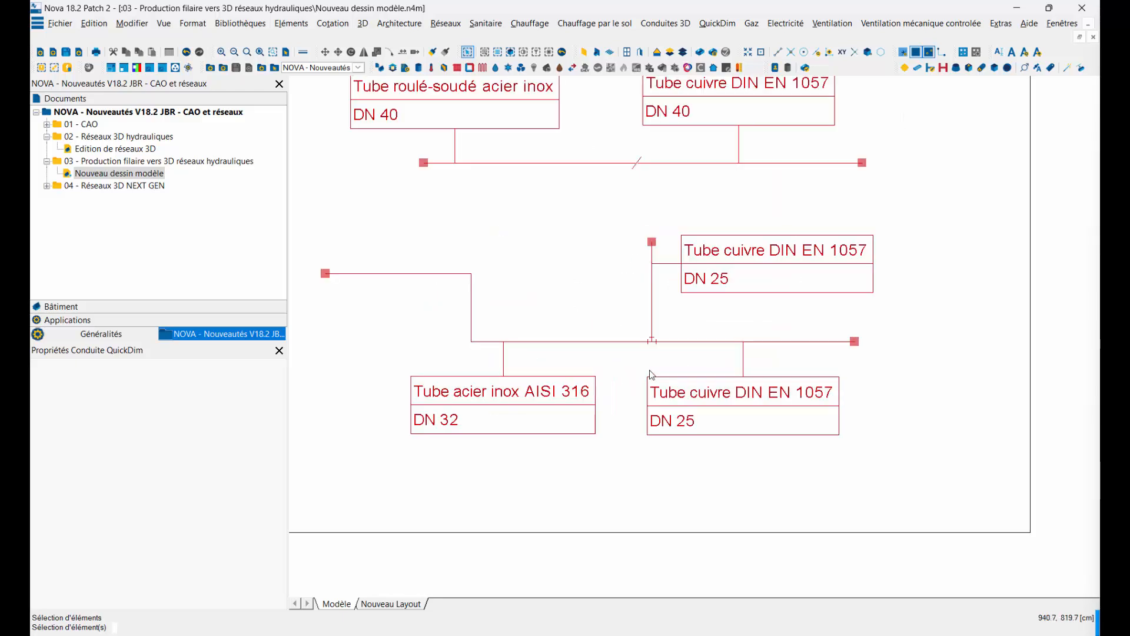
click(665, 23)
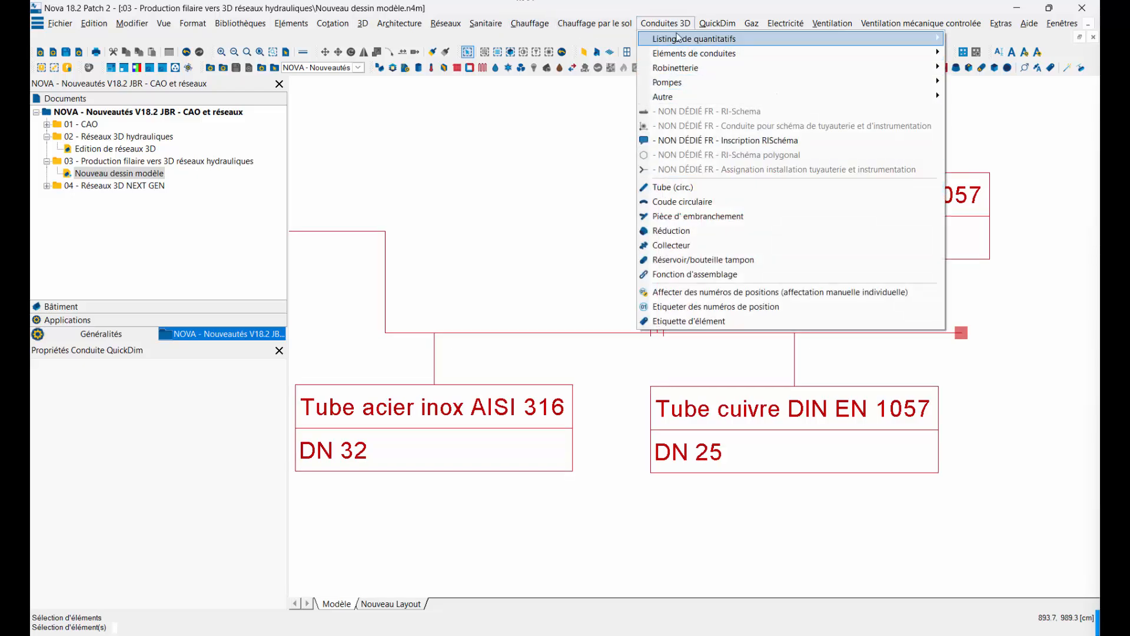
click(639, 26)
click(700, 24)
click(730, 86)
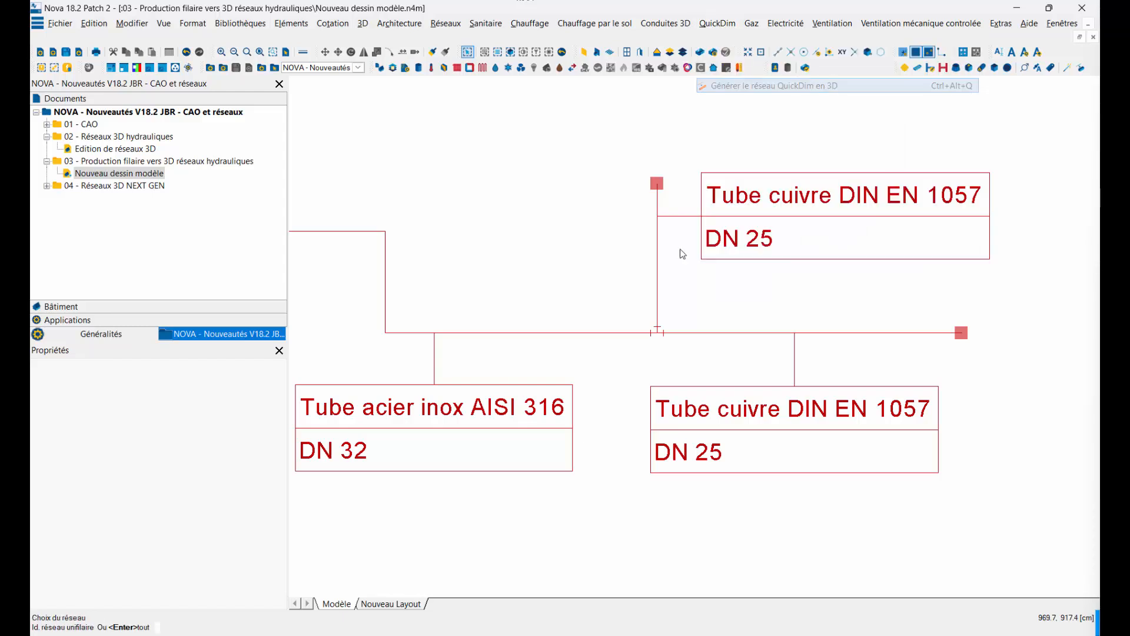
click(532, 306)
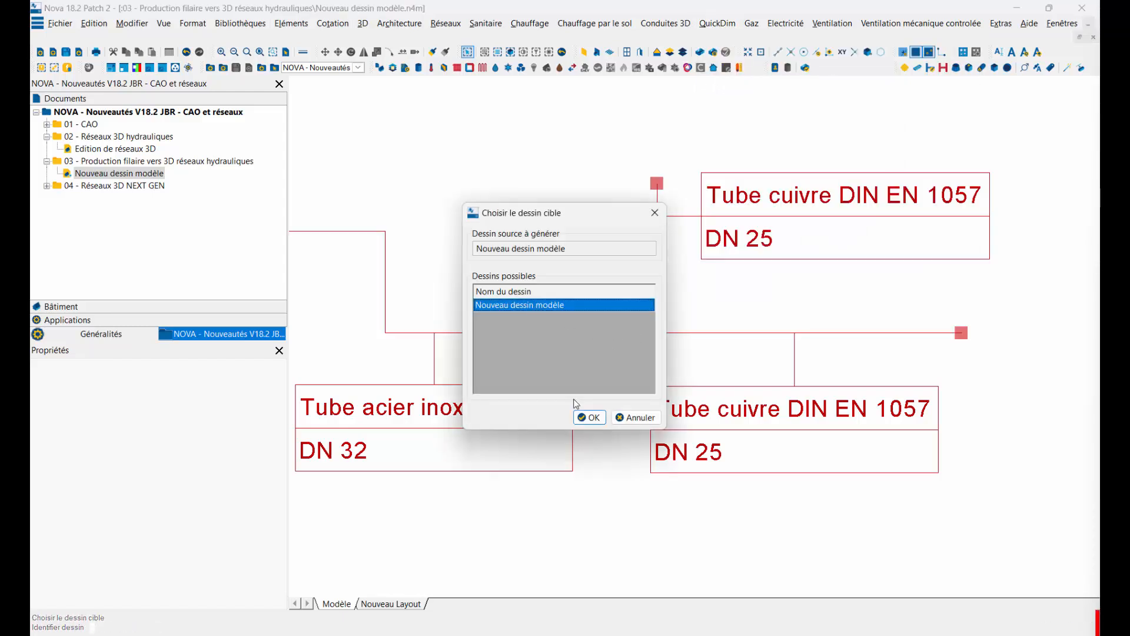
click(586, 418)
click(614, 329)
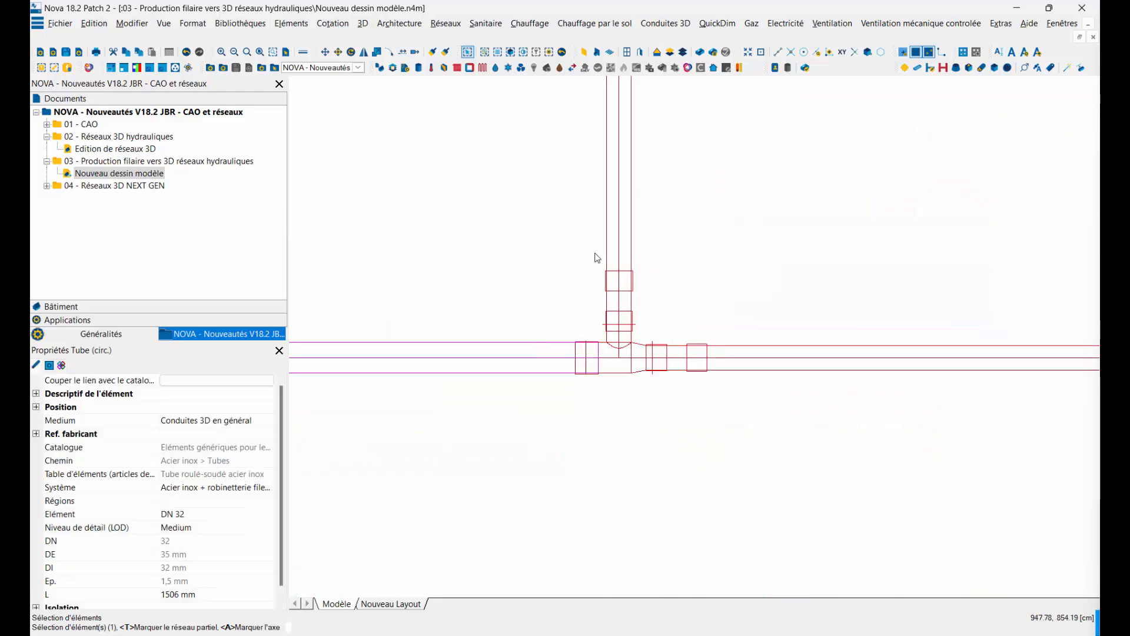
Examine the generated tee between the DN 32 and DN 25 pipes and the unions on its copper branches, with their properties
click(617, 374)
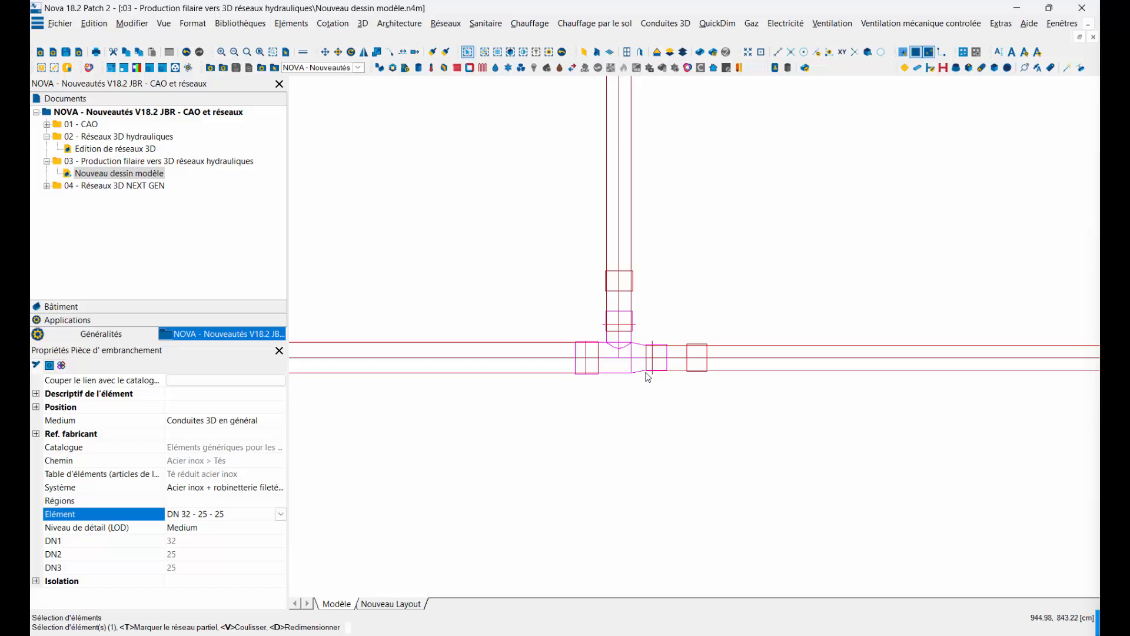
click(701, 344)
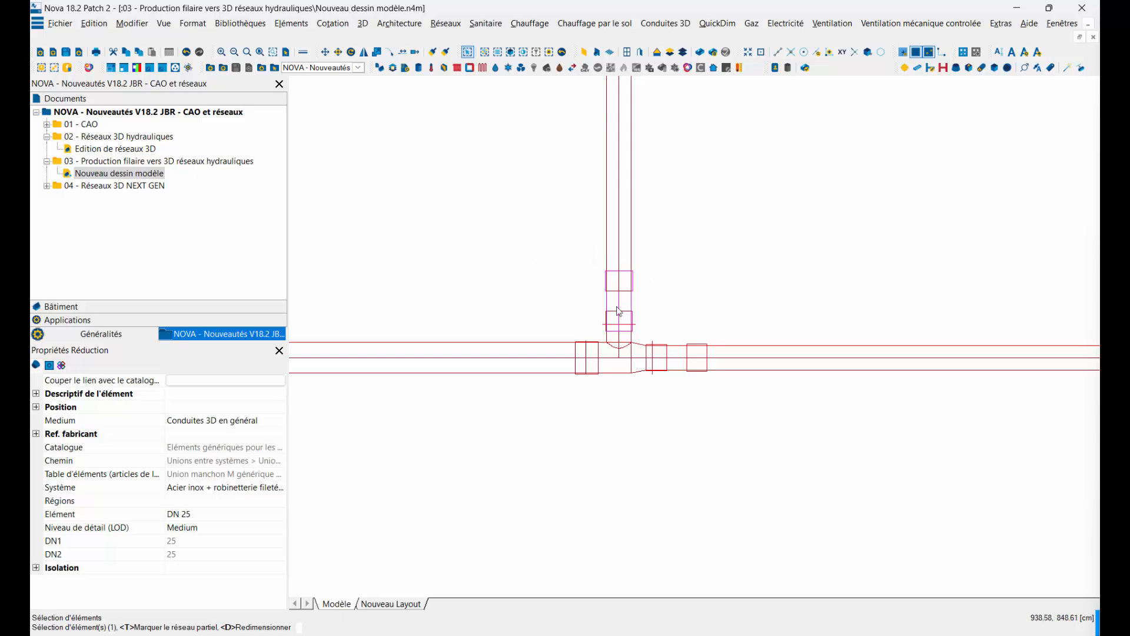
scroll(609, 300, down, 3)
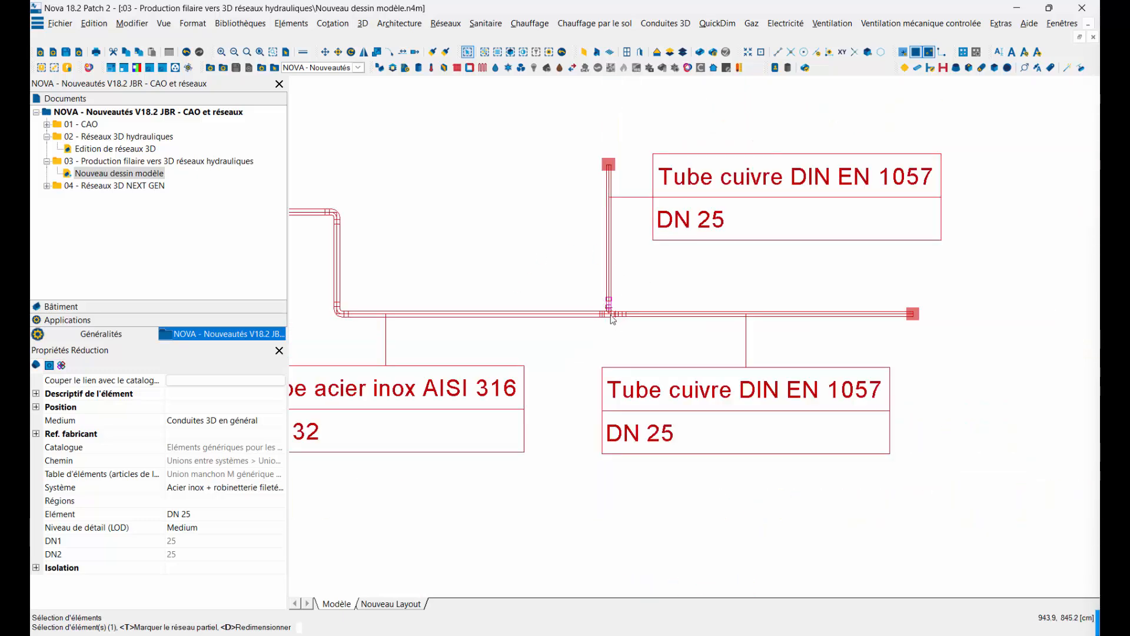
scroll(612, 319, up, 5)
click(634, 368)
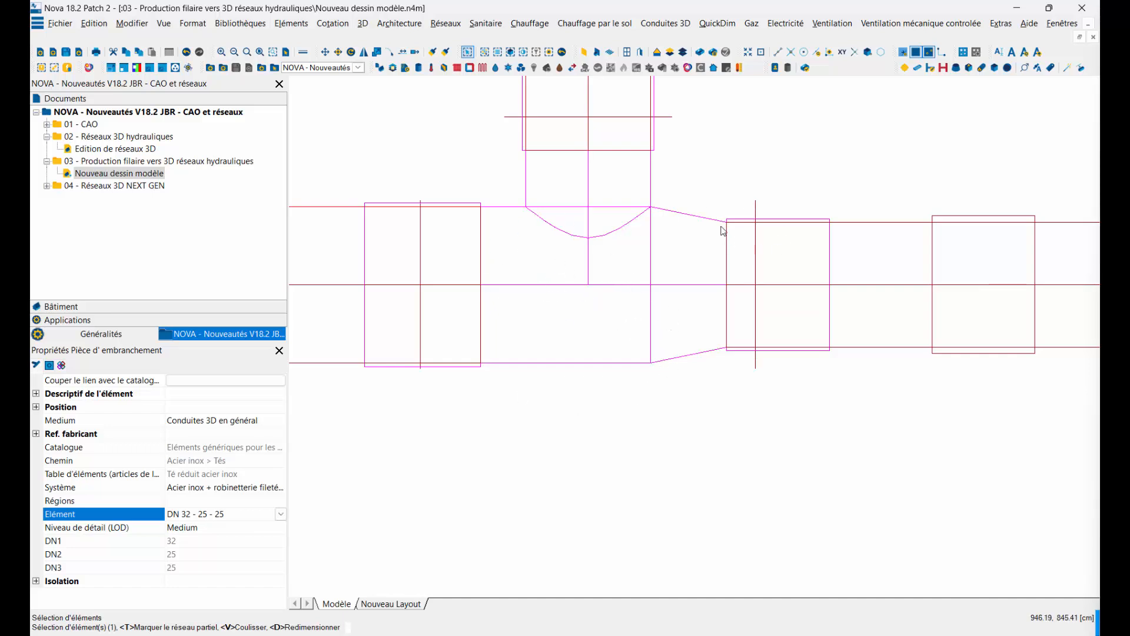
scroll(541, 276, down, 2)
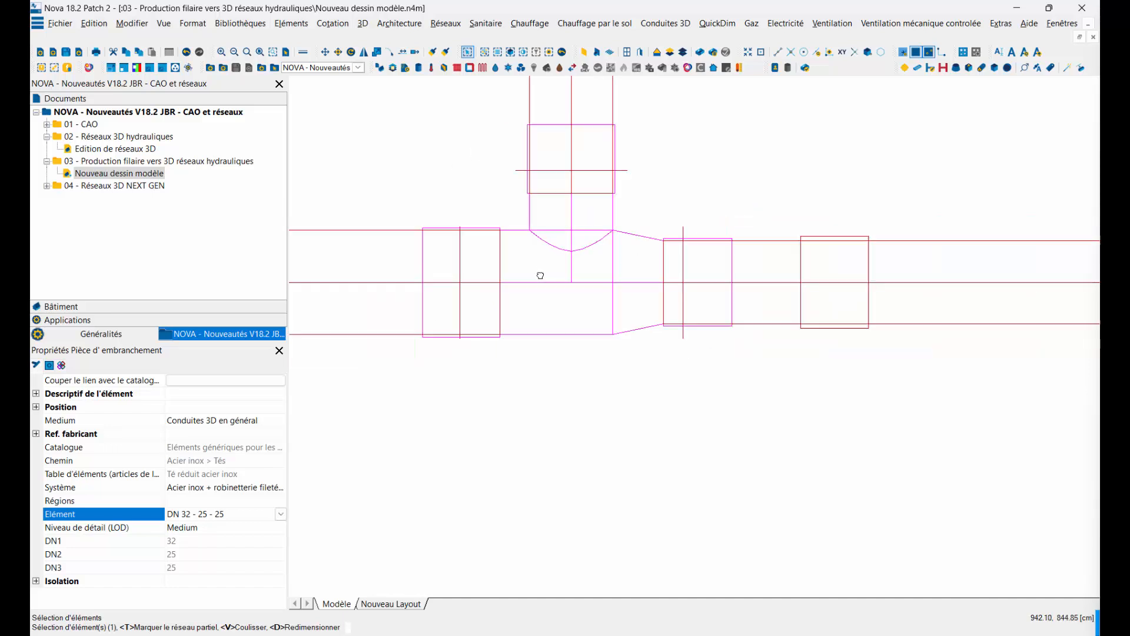
scroll(540, 275, down, 1)
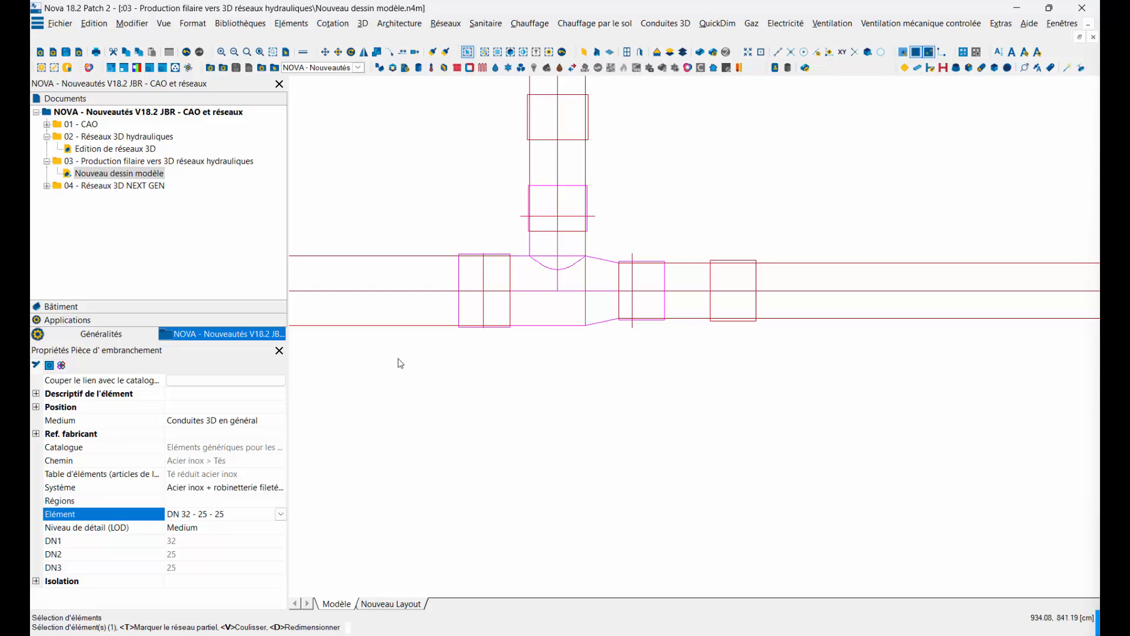
scroll(575, 255, down, 5)
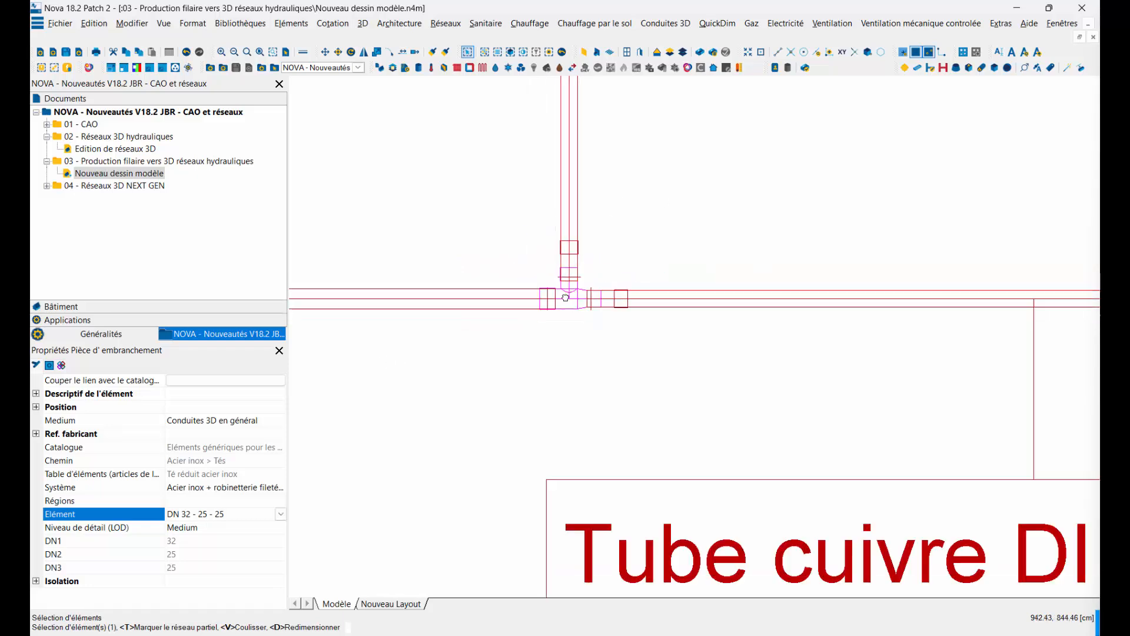
scroll(541, 241, up, 3)
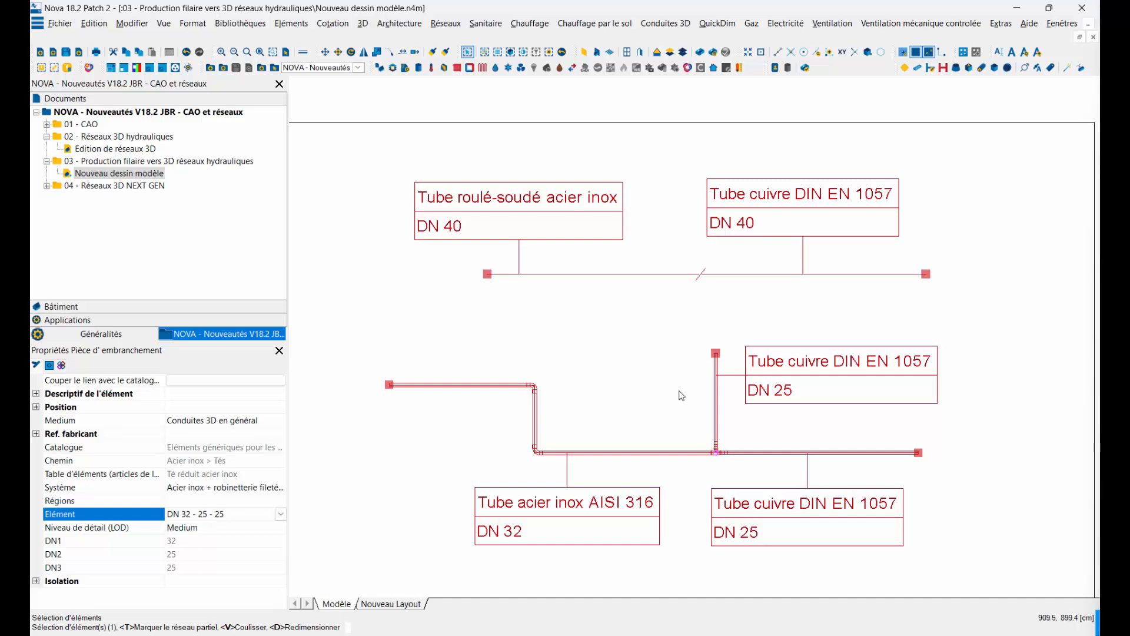
Start another 3D generation of the QuickDim network
click(718, 24)
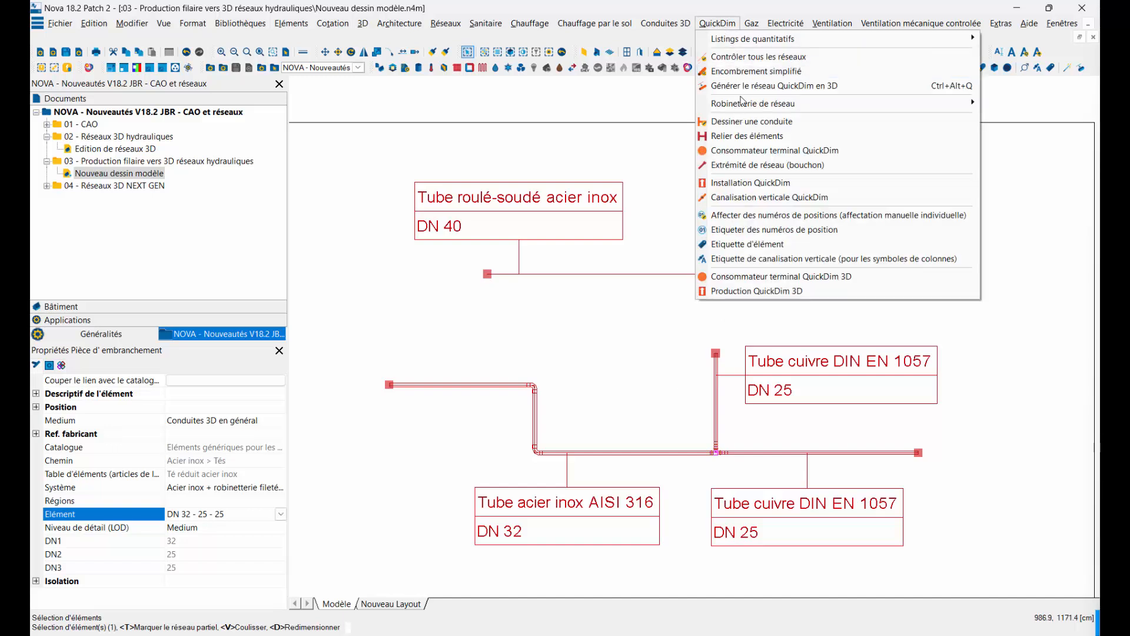